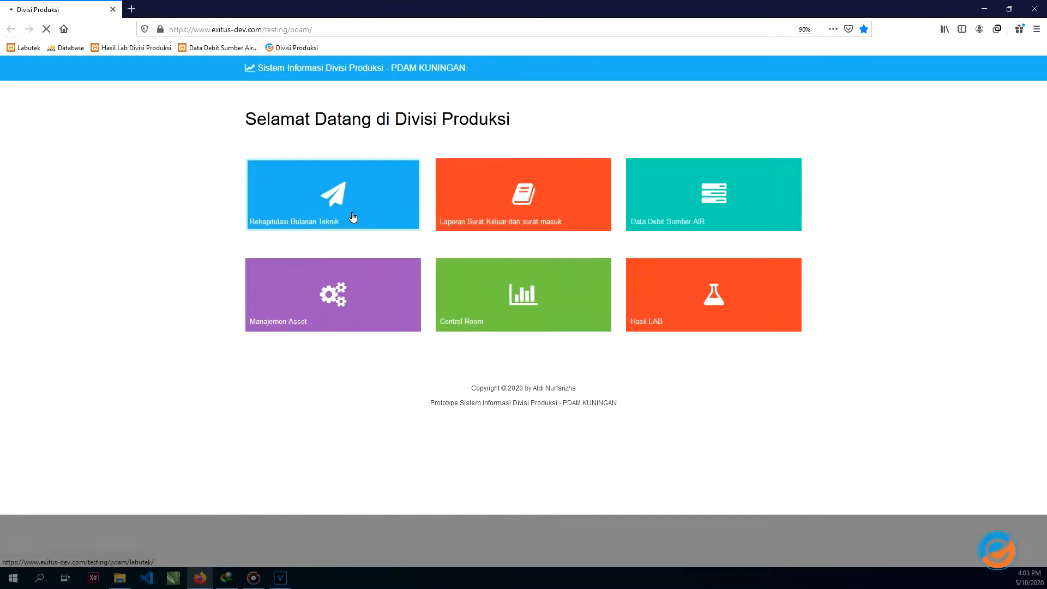
# - Log in to Rekapitulasi Bulanan Teknik with the CINIRU branch username and its password
pyautogui.click(587, 363)
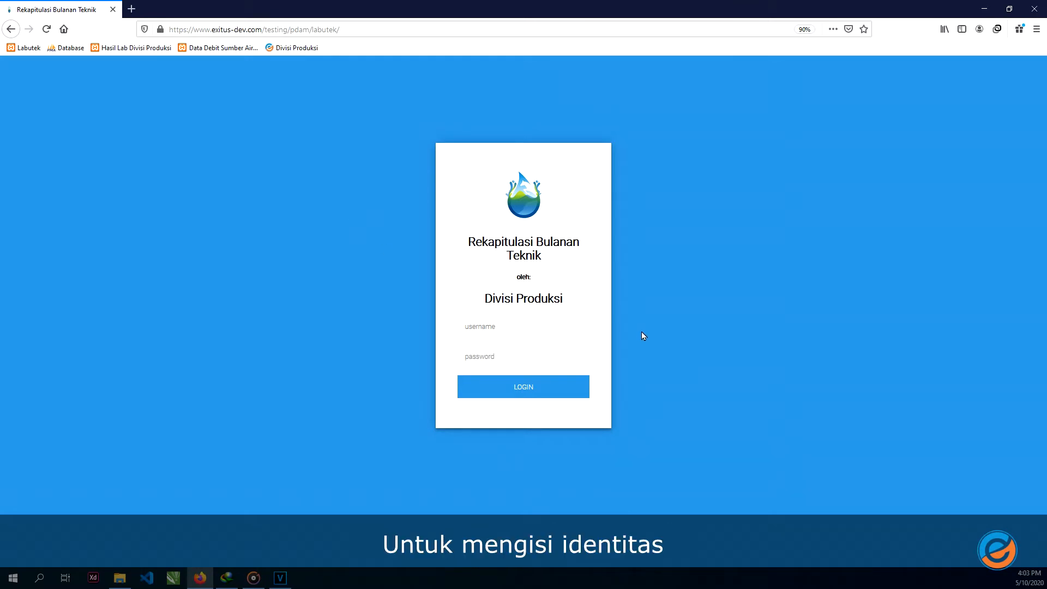
pyautogui.click(520, 326)
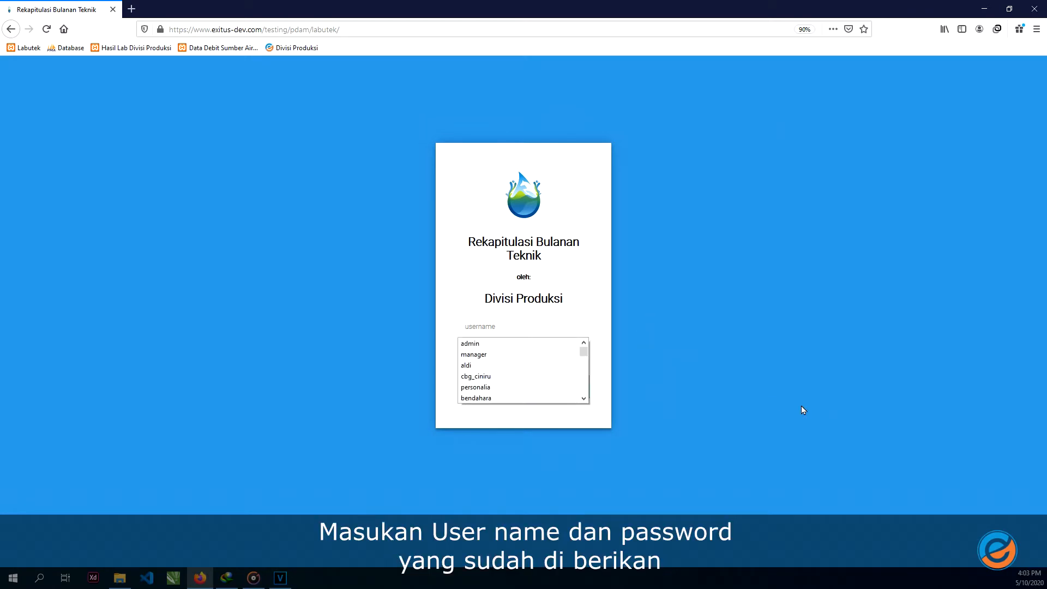
pyautogui.write('cbg')
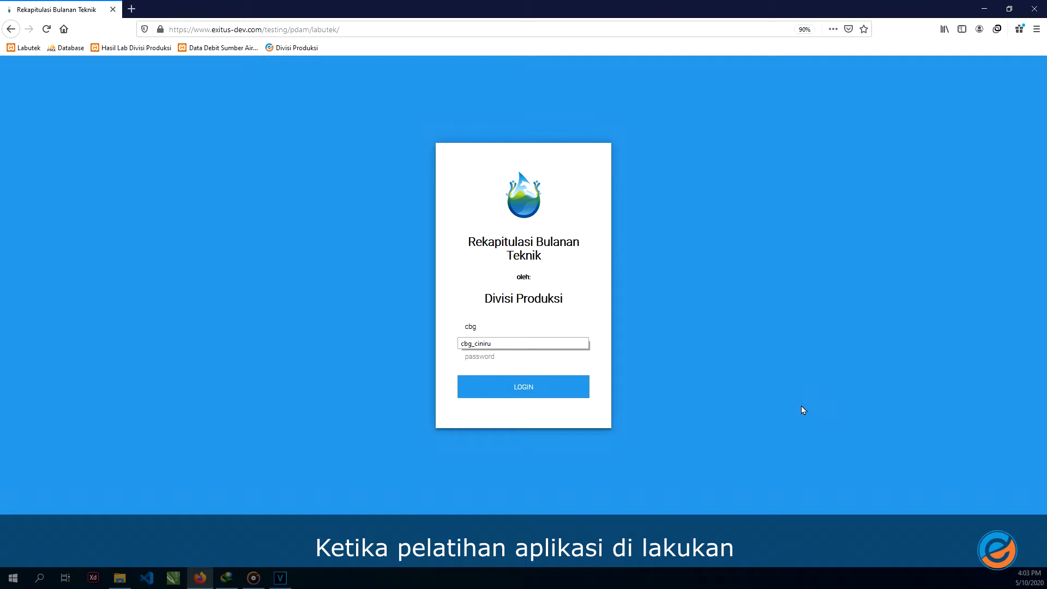
pyautogui.write('_ciniru')
pyautogui.press('Tab')
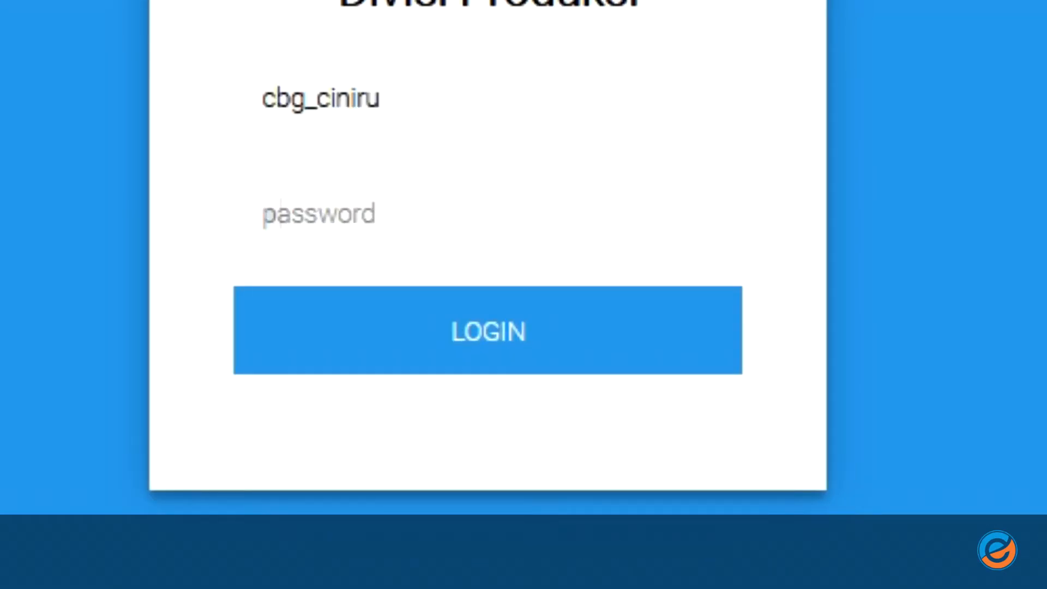
pyautogui.write('••••••••••')
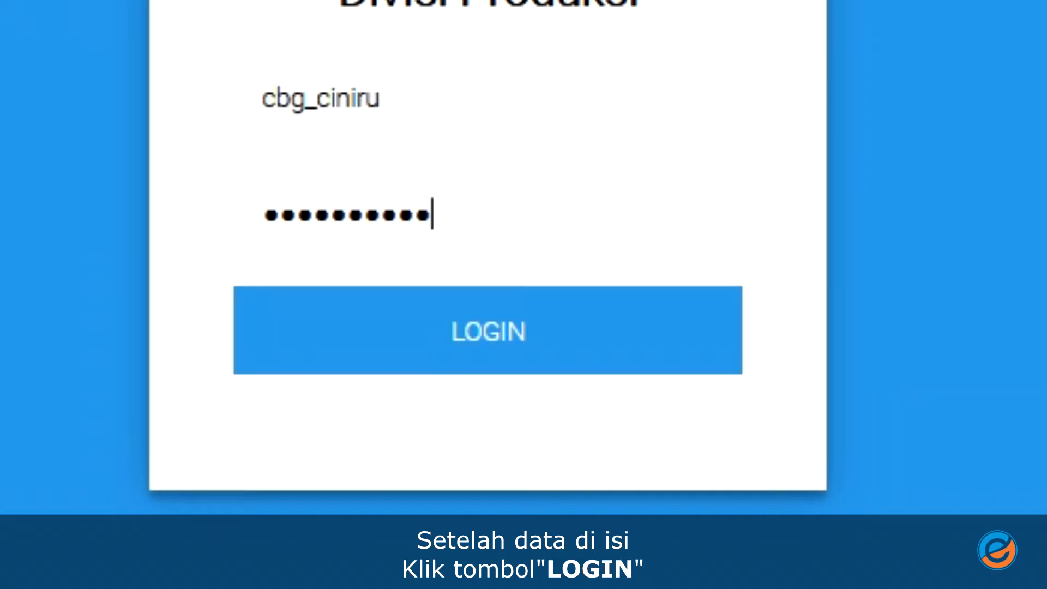
pyautogui.click(559, 324)
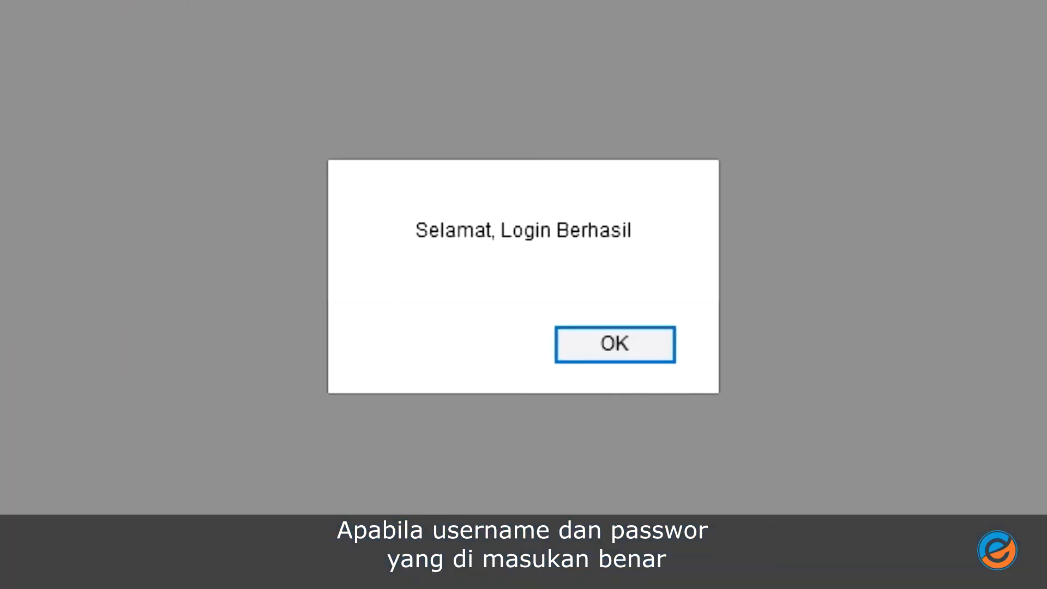
# - Acknowledge the login success alert to reach the Selamat Datang dashboard
pyautogui.moveTo(631, 230); pyautogui.dragTo(420, 243)
pyautogui.moveTo(631, 231); pyautogui.dragTo(414, 246)
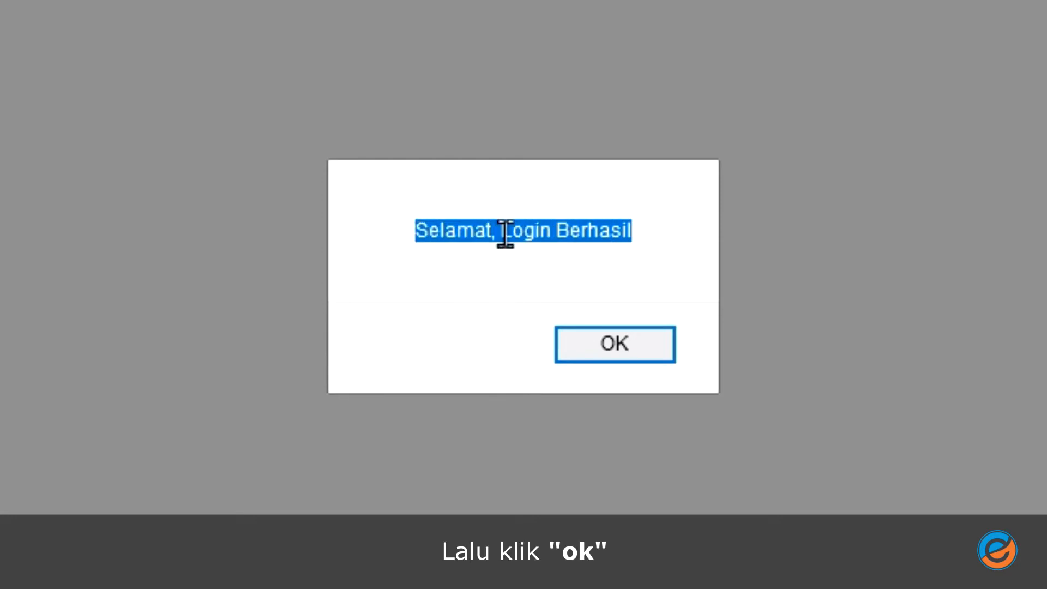
pyautogui.click(611, 353)
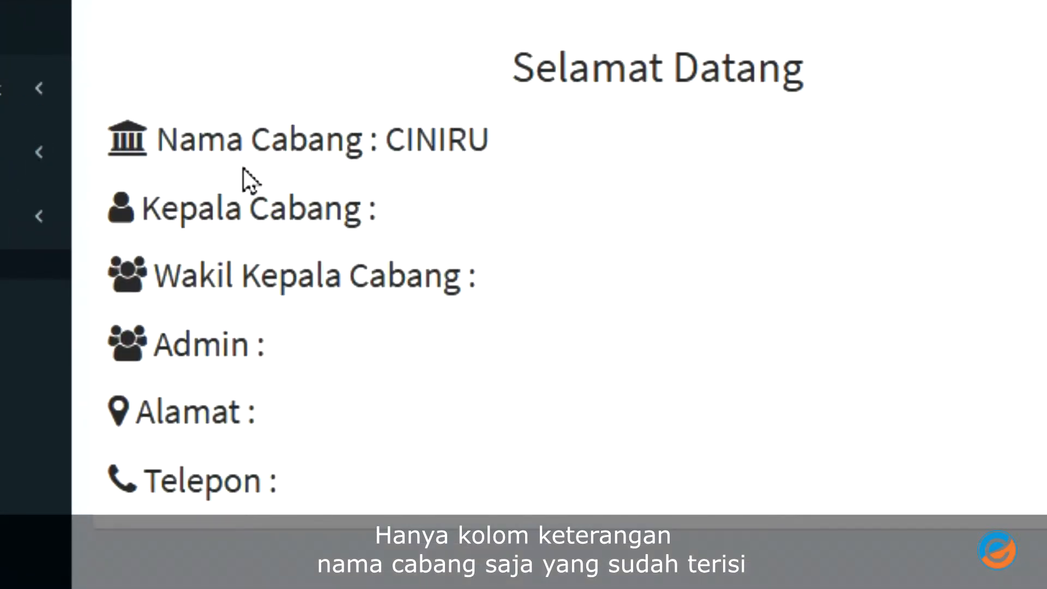
# - Highlight the CINIRU name and blank Kepala Cabang, Wakil, Admin, Alamat, Telepon lines; expand Pengaturan
pyautogui.moveTo(158, 140); pyautogui.dragTo(502, 147)
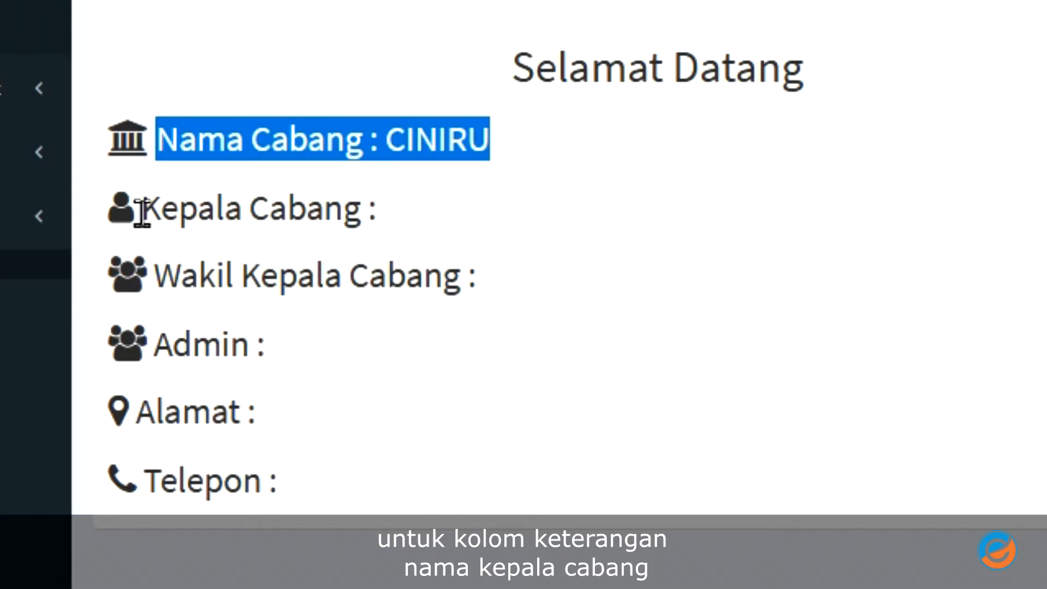
pyautogui.moveTo(141, 213); pyautogui.dragTo(414, 236)
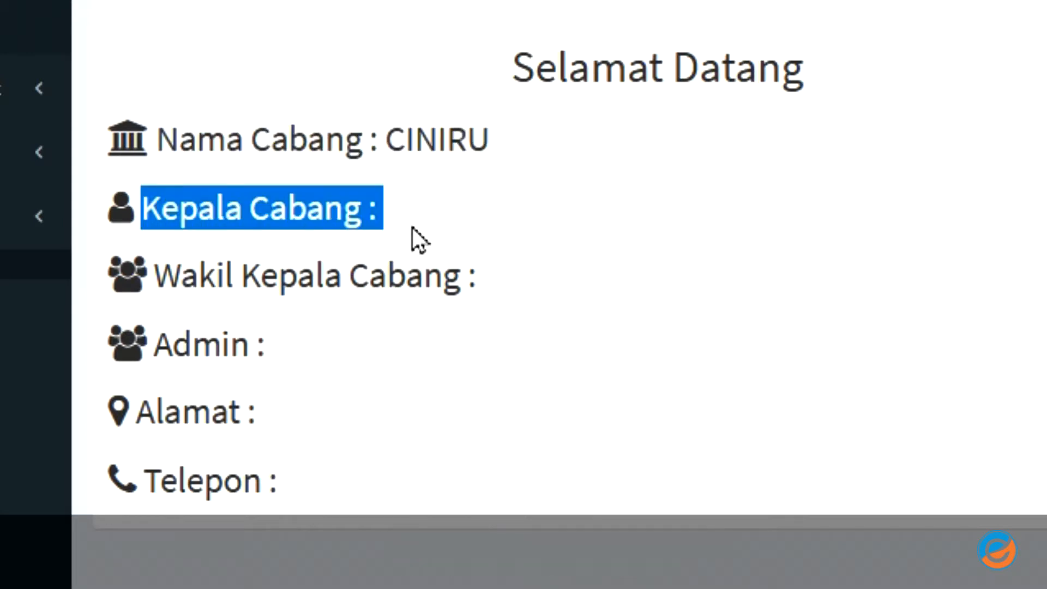
pyautogui.moveTo(152, 267); pyautogui.dragTo(514, 300)
pyautogui.moveTo(158, 338); pyautogui.dragTo(318, 366)
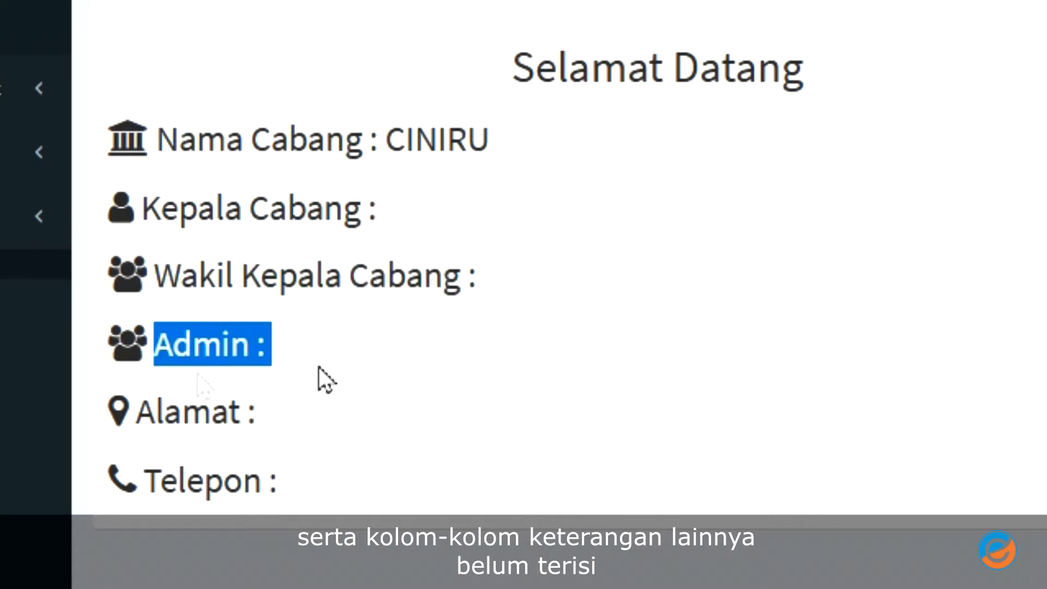
pyautogui.moveTo(131, 412); pyautogui.dragTo(289, 421)
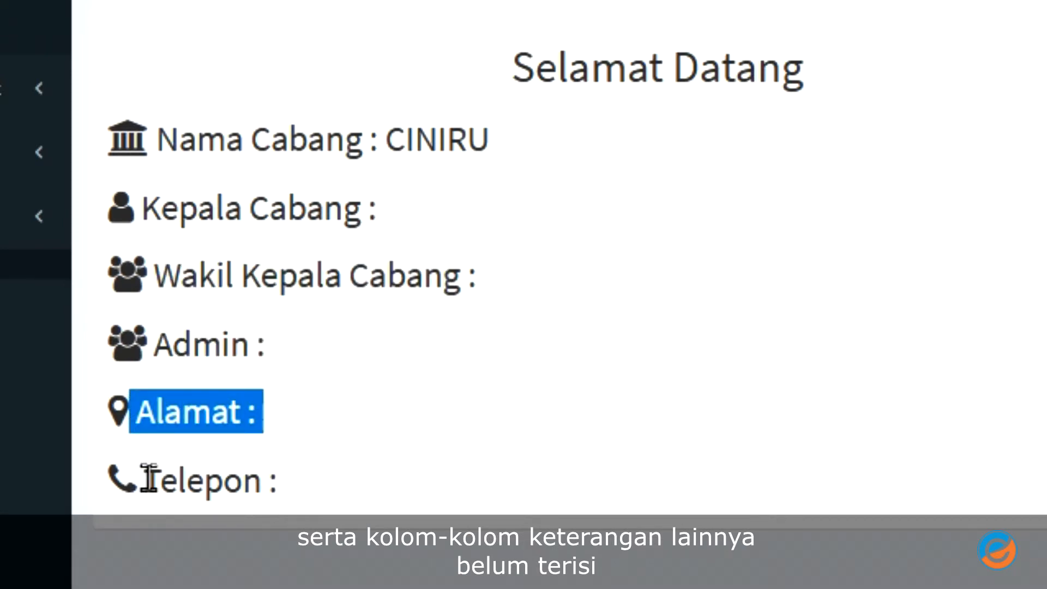
pyautogui.moveTo(146, 480); pyautogui.dragTo(299, 485)
pyautogui.click(338, 484)
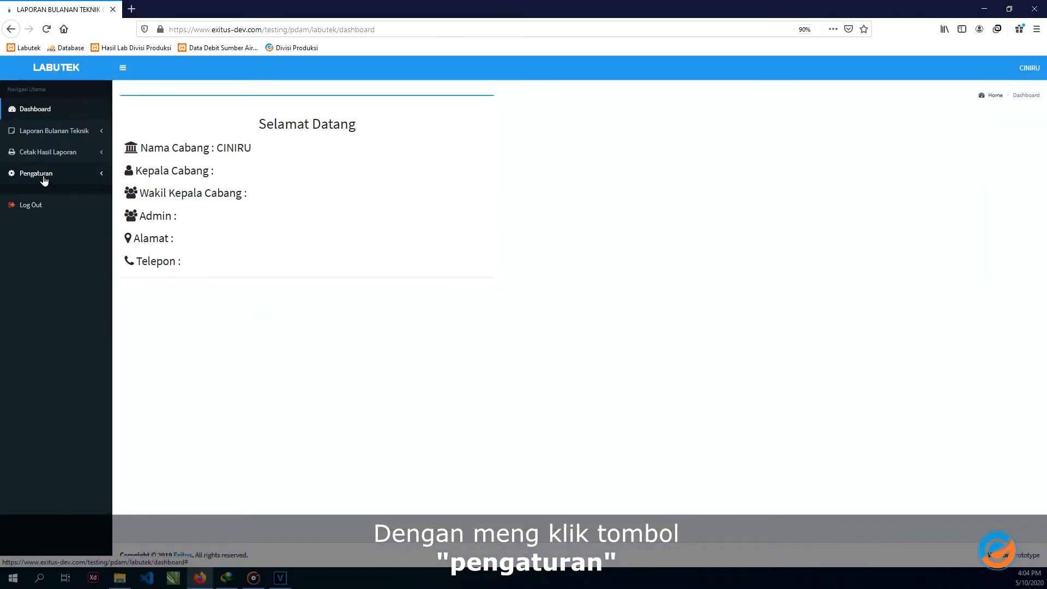
pyautogui.click(44, 180)
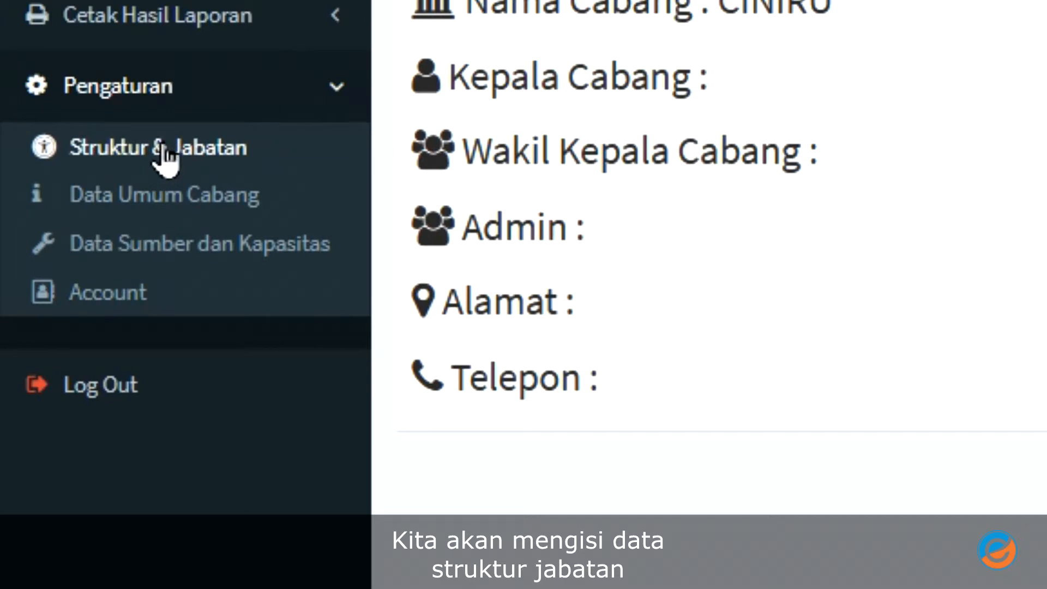
# - In Struktur & Jabatan, enter the branch head, deputy head and admin names plus address and phone
pyautogui.click(163, 158)
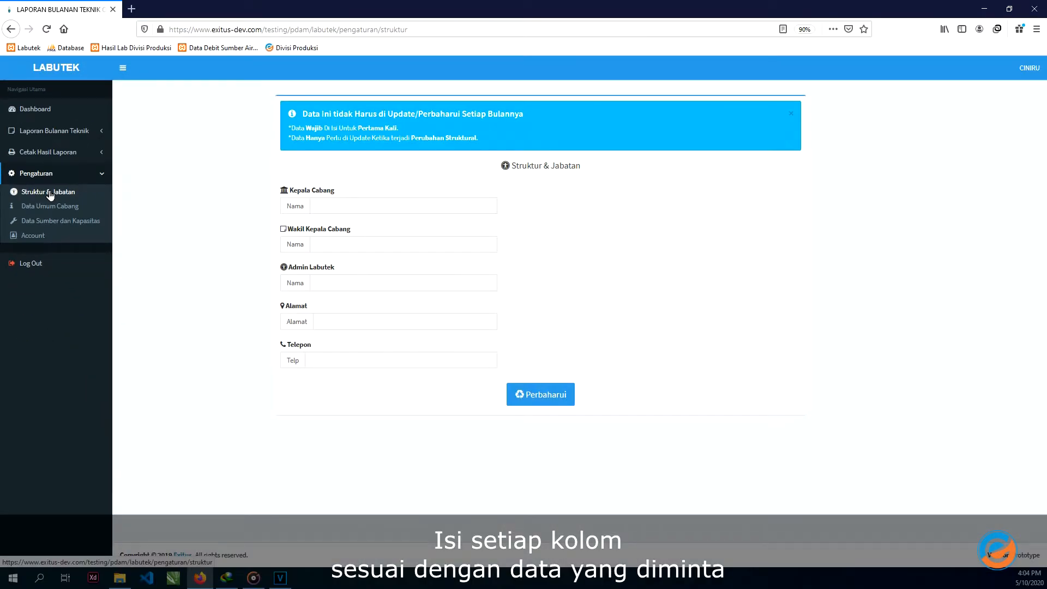
pyautogui.click(318, 207)
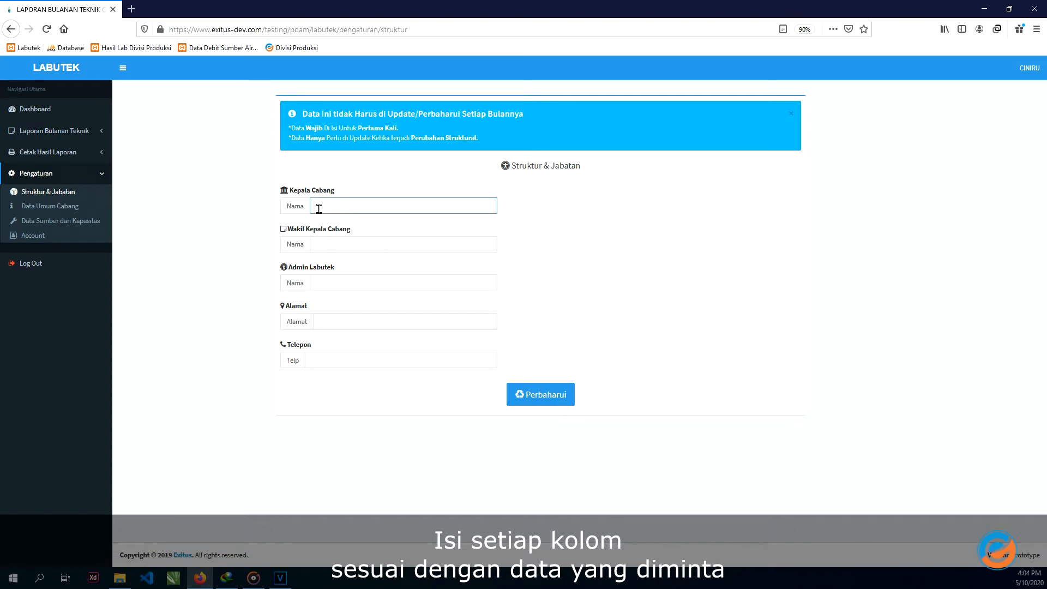
pyautogui.press('Down')
pyautogui.press('Tab')
pyautogui.press('Tab')
pyautogui.press('Tab')
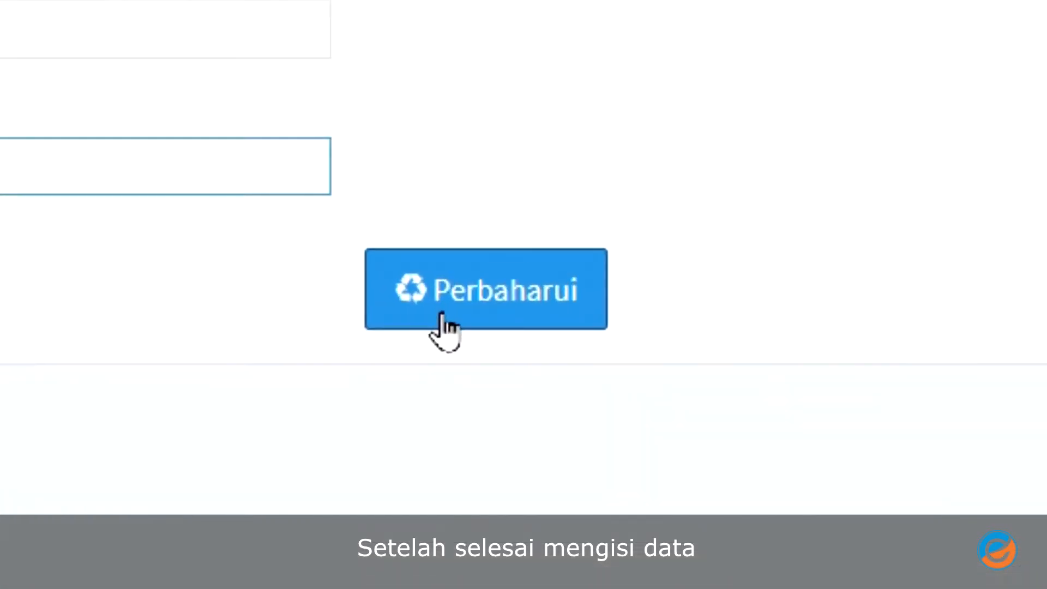
# - Save the Struktur & Jabatan form and highlight the success confirmation
pyautogui.click(442, 320)
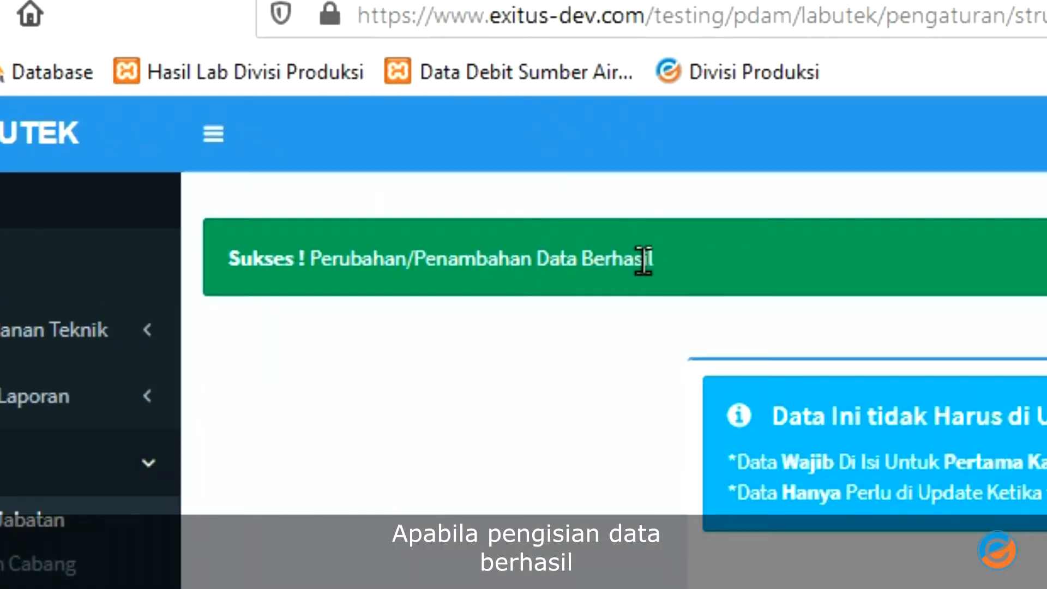
pyautogui.moveTo(652, 260); pyautogui.dragTo(226, 267)
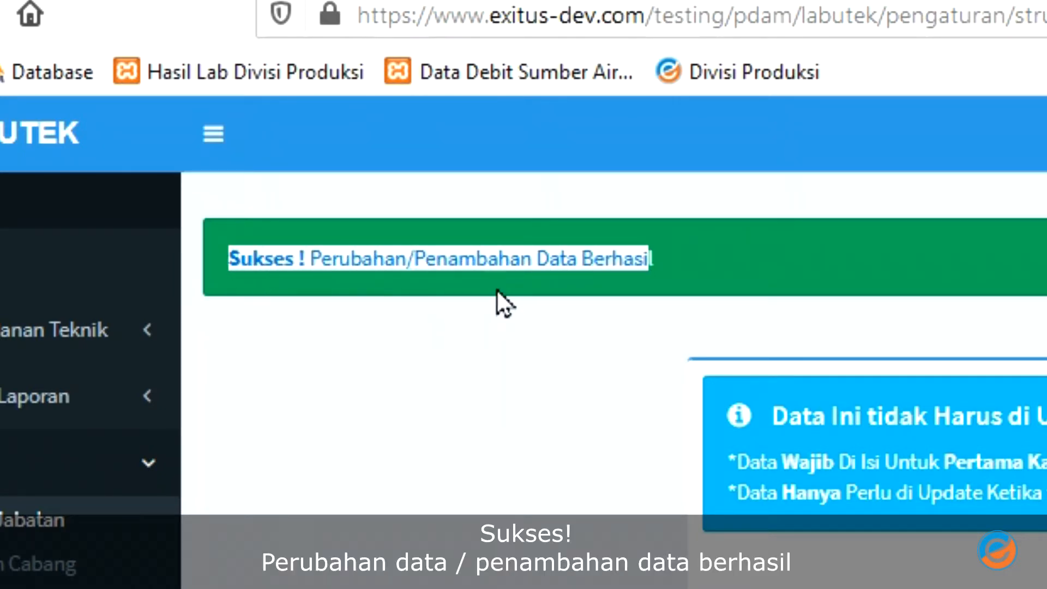
pyautogui.click(488, 329)
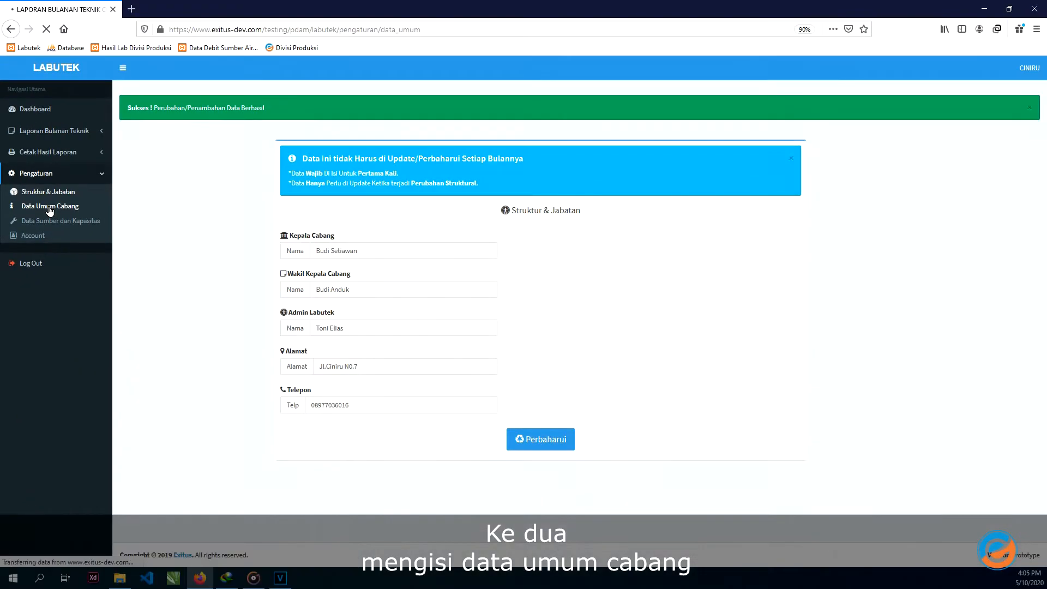
# - In Data Umum Cabang, enter area 24.35, Kuningan as capital, sub-district and regency, and Jawabarat province
pyautogui.click(161, 331)
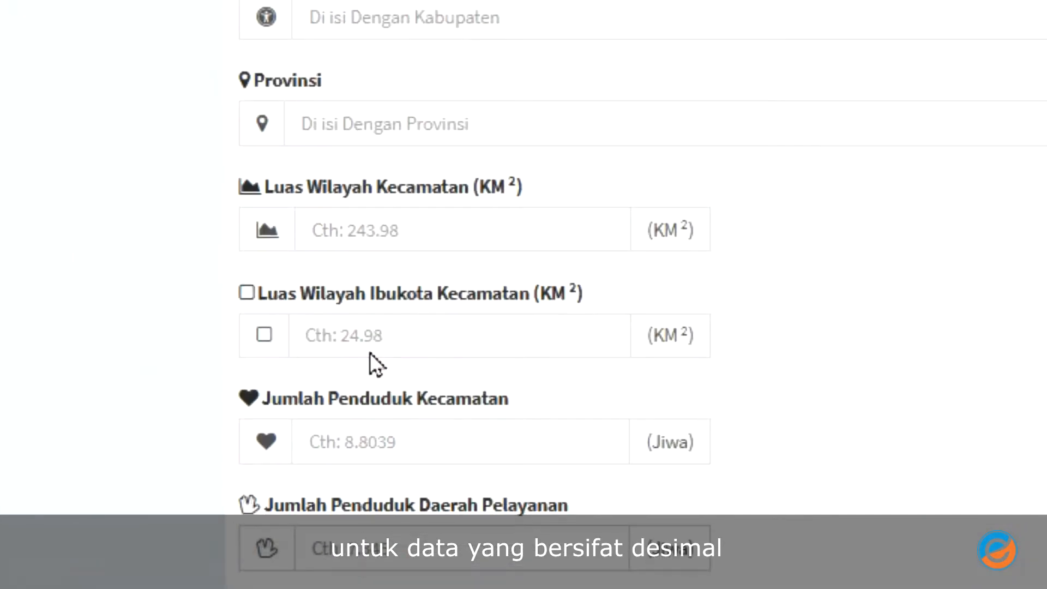
pyautogui.click(387, 228)
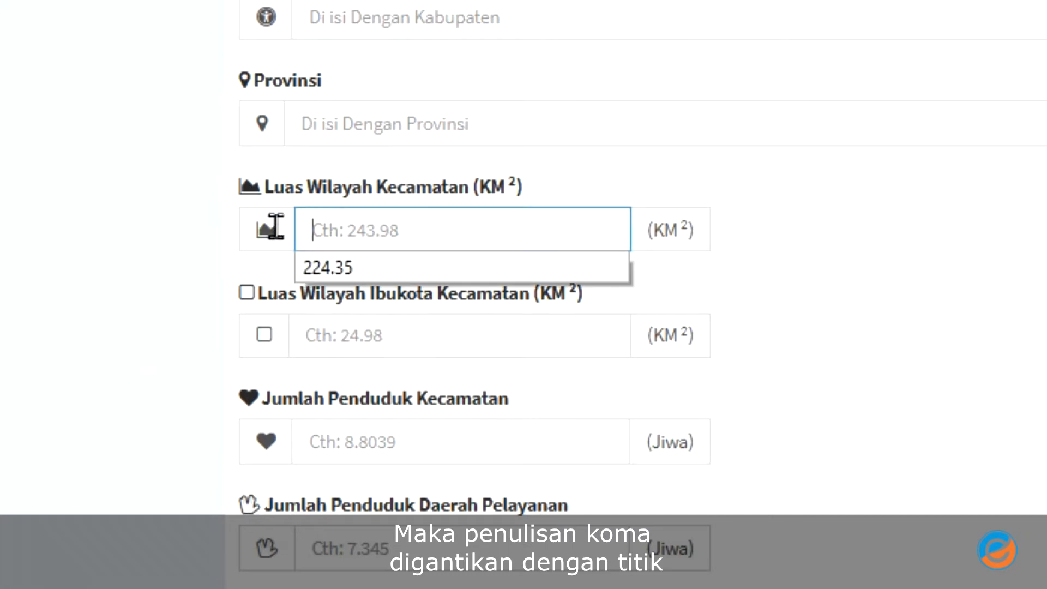
pyautogui.write('24')
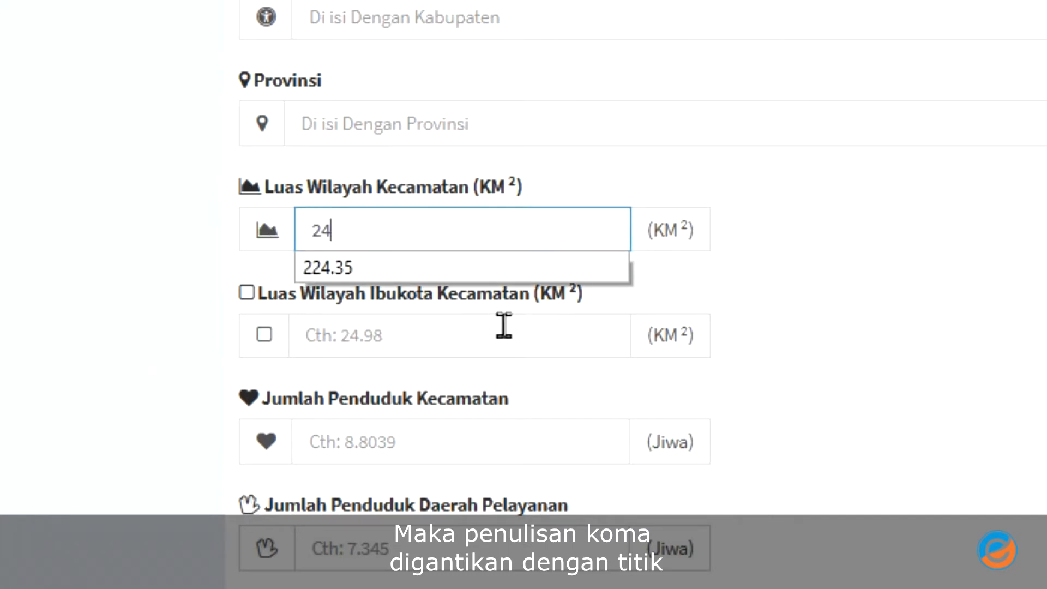
pyautogui.write('.35')
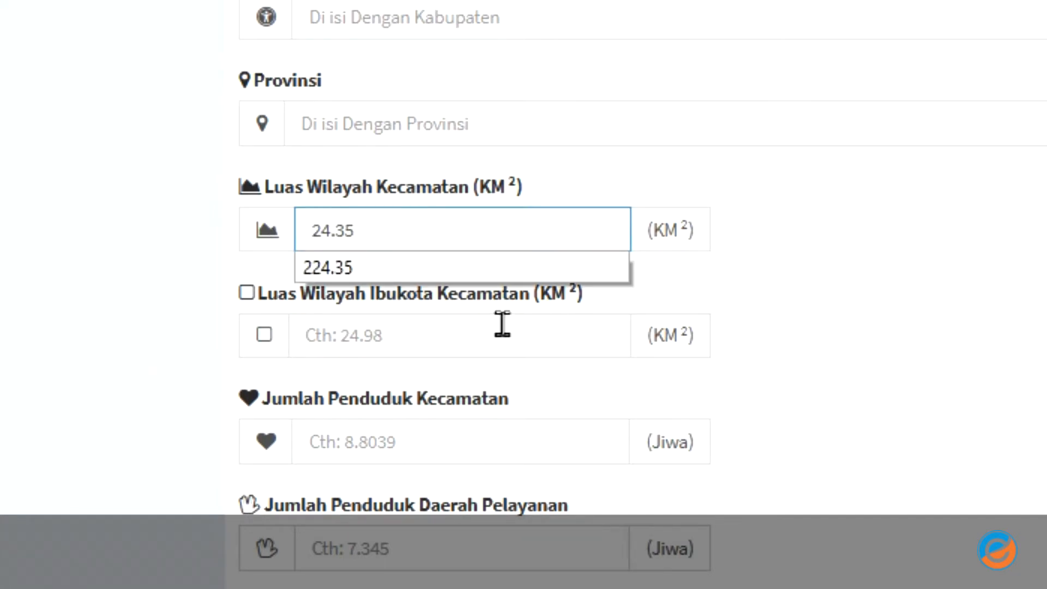
pyautogui.click(355, 152)
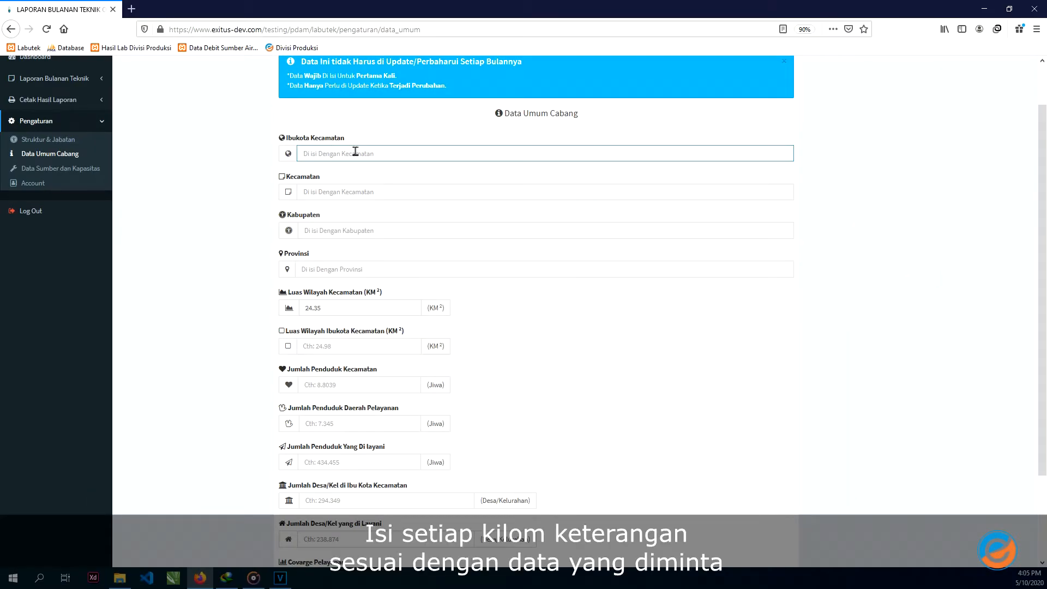
pyautogui.write('Kuningan')
pyautogui.press('Tab')
pyautogui.write('Kuningan')
pyautogui.press('Tab')
pyautogui.write('Kuningan')
pyautogui.press('Tab')
pyautogui.write('Jawabarat')
# - Enter area, population and village figures 24.75, 84.65, 45.89, 434.23, 294, 40 and 55
pyautogui.press('Tab')
pyautogui.press('Tab')
pyautogui.write('24.75')
pyautogui.press('Tab')
pyautogui.write('84.65')
pyautogui.press('Tab')
pyautogui.write('45.89')
pyautogui.press('Tab')
pyautogui.write('434.23')
pyautogui.press('Tab')
pyautogui.write('294')
pyautogui.press('Tab')
pyautogui.write('40')
pyautogui.press('Tab')
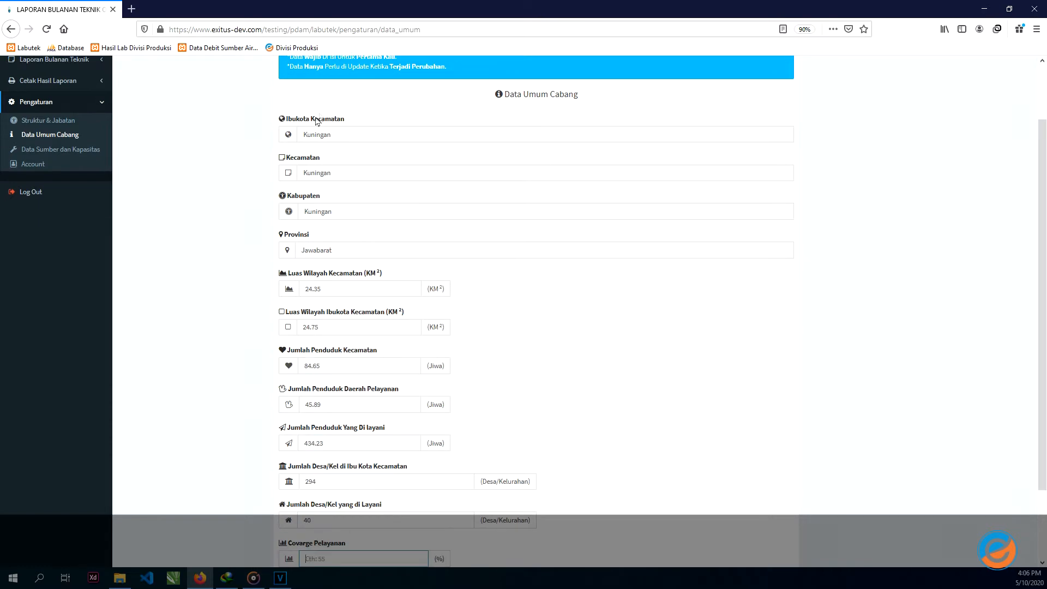
pyautogui.write('55')
# - Save the branch general data and highlight the success message
pyautogui.scroll(-3, 404, 467)
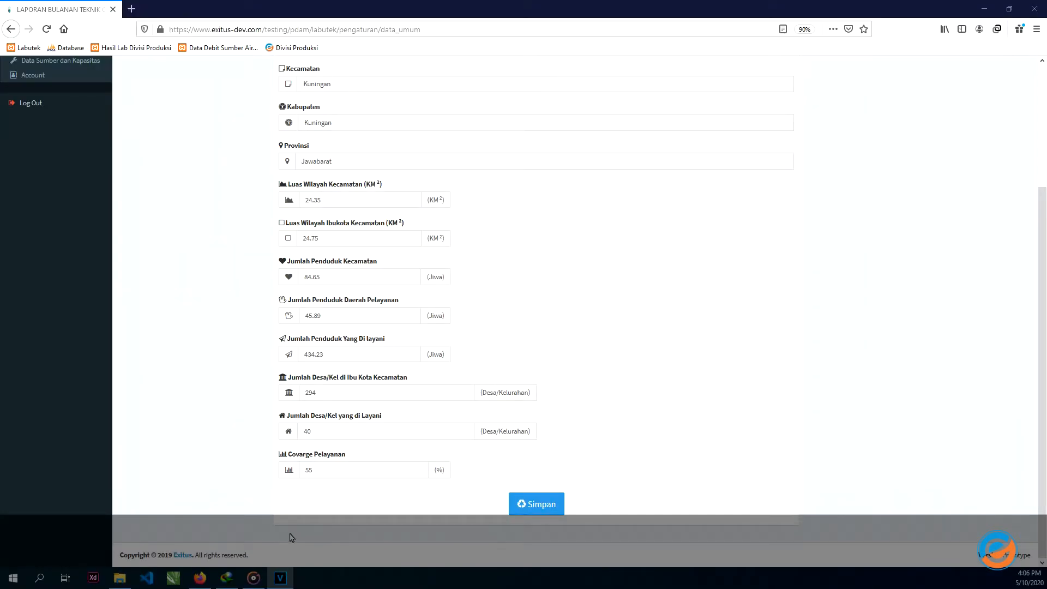
pyautogui.click(540, 505)
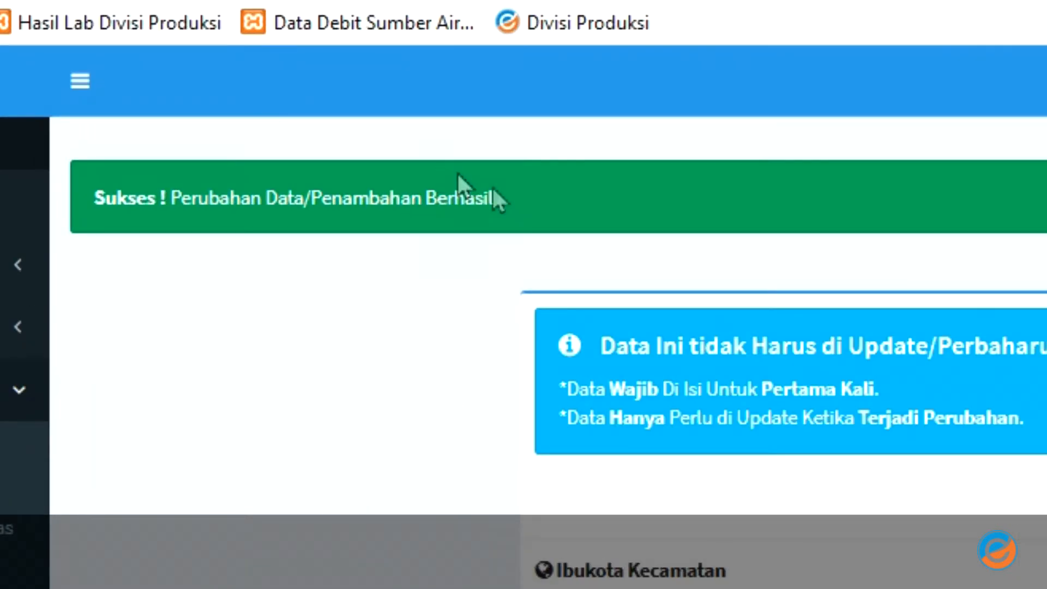
pyautogui.moveTo(489, 199); pyautogui.dragTo(90, 218)
pyautogui.click(320, 325)
pyautogui.moveTo(234, 527)
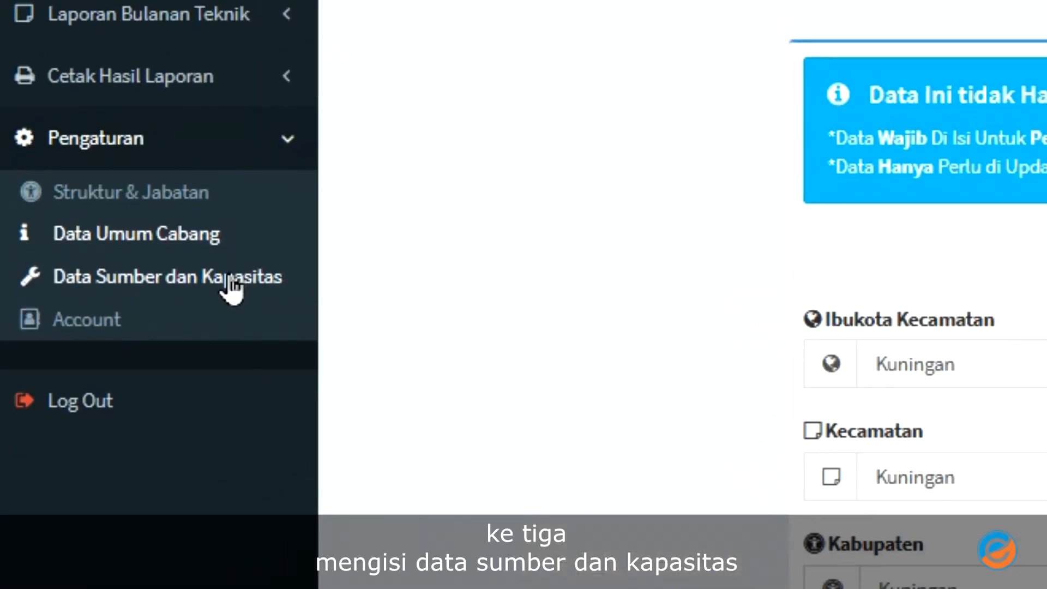
# - In Data Sumber & Kapasitas, set source IPA DARMA, SEMI PENGOLAHAN processing and GRAVITASI flow system
pyautogui.click(229, 280)
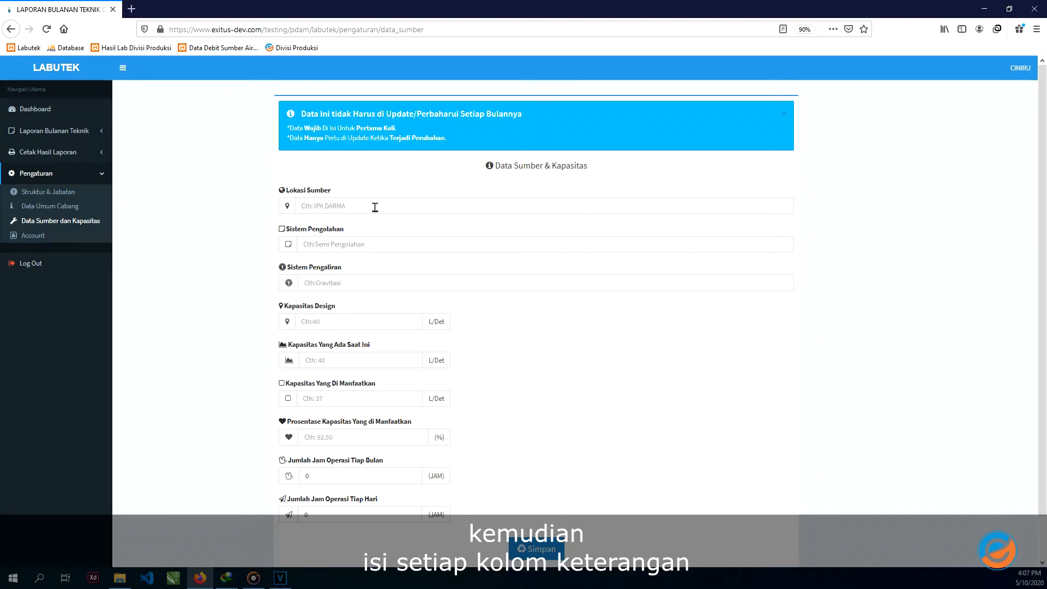
pyautogui.click(375, 207)
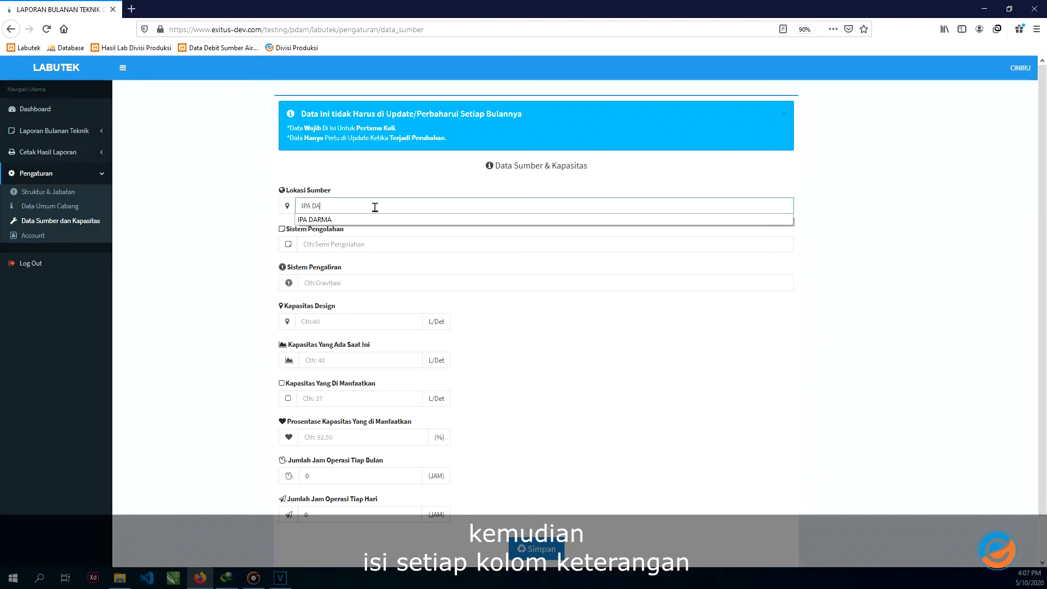
pyautogui.press('Tab')
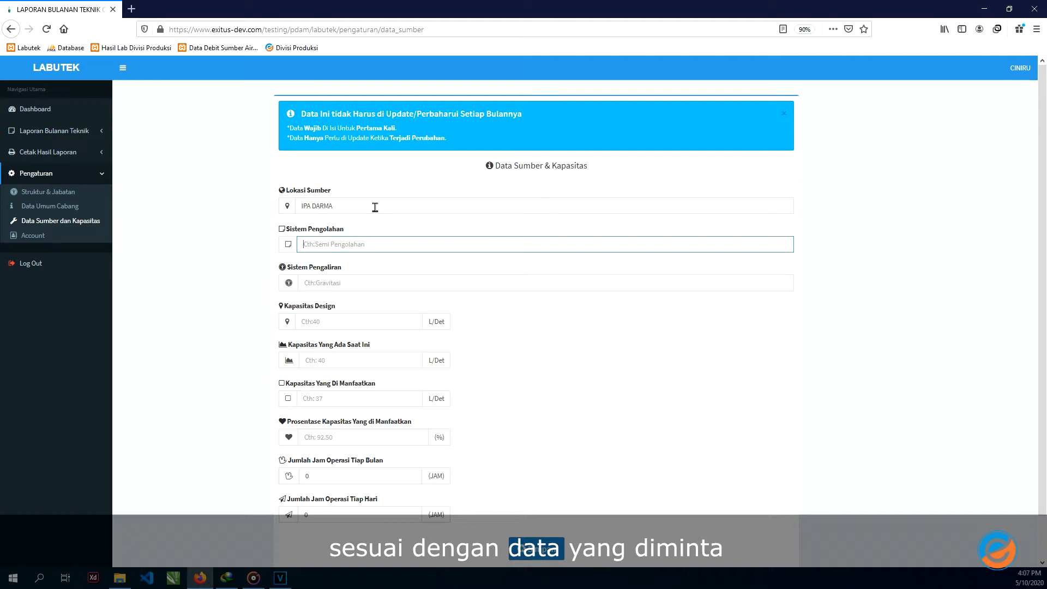
pyautogui.write('SEMI')
pyautogui.press('Down')
pyautogui.press('Tab')
pyautogui.write('GR')
pyautogui.press('Down')
pyautogui.press('Return')
pyautogui.press('Tab')
# - Enter capacities 40, 40 and 37 L/Det, 92.50% utilisation, and 720 and 24 operating hours
pyautogui.write('40')
pyautogui.press('Tab')
pyautogui.write('40')
pyautogui.press('Tab')
pyautogui.write('37')
pyautogui.press('Tab')
pyautogui.write('92')
pyautogui.press('Down')
pyautogui.press('Tab')
pyautogui.write('720')
pyautogui.press('Tab')
pyautogui.write('24')
# - Save the source data and highlight the green Sukses banner
pyautogui.scroll(-2, 565, 425)
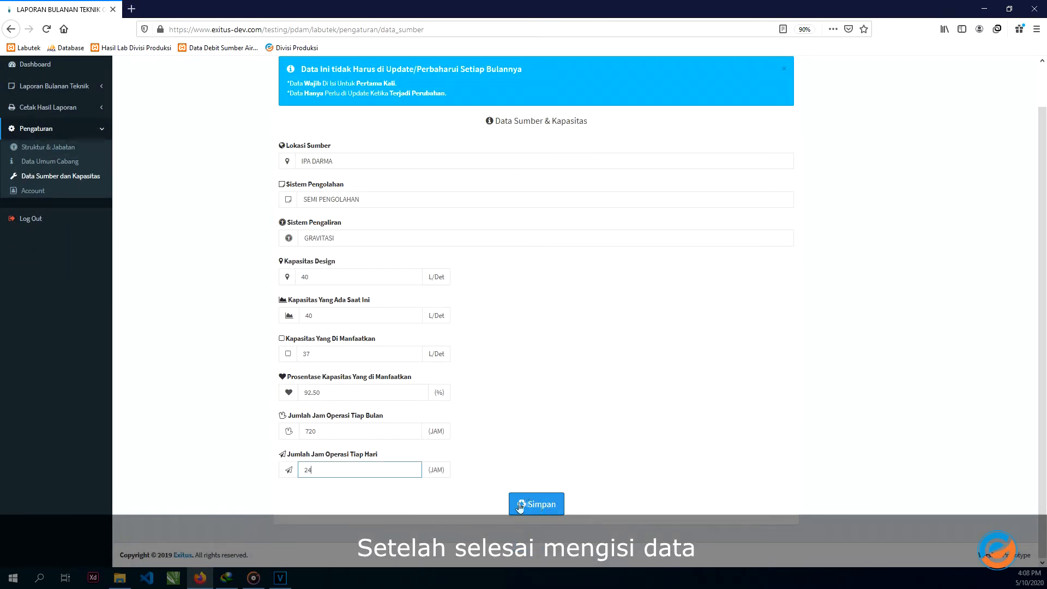
pyautogui.click(520, 506)
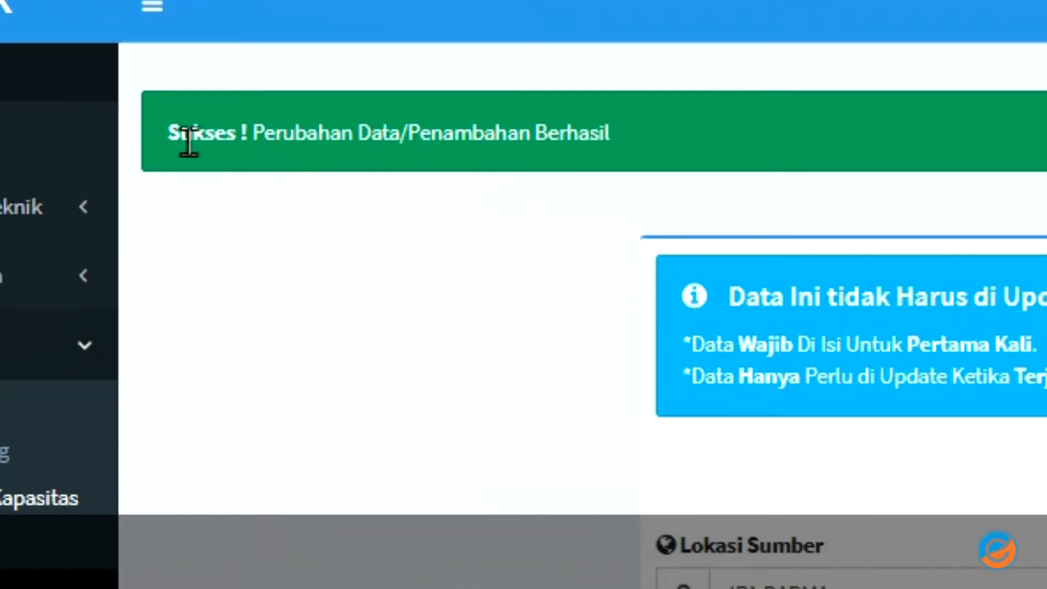
pyautogui.moveTo(170, 136); pyautogui.dragTo(621, 134)
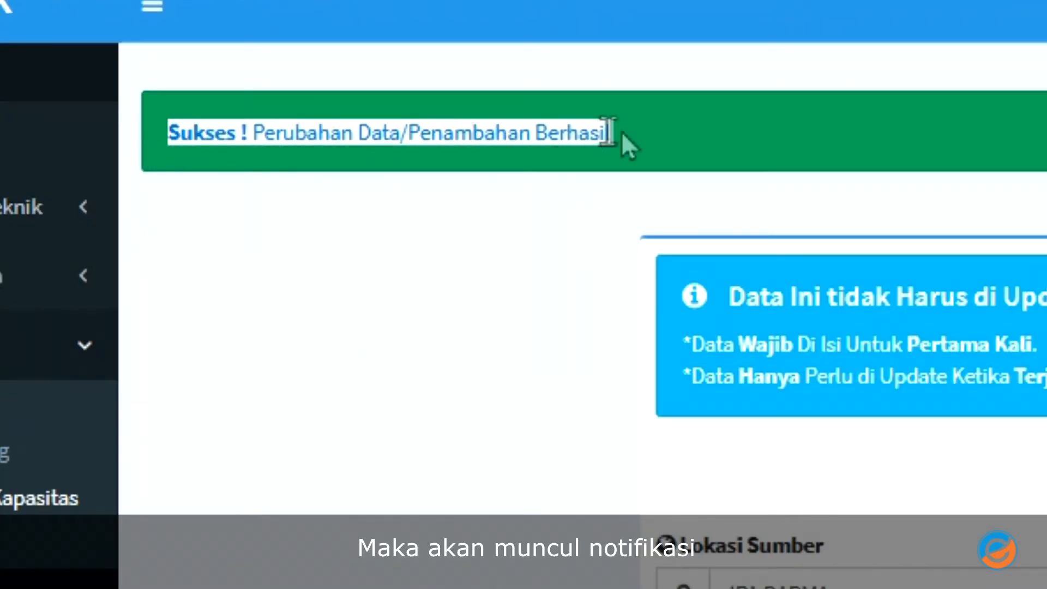
pyautogui.click(566, 148)
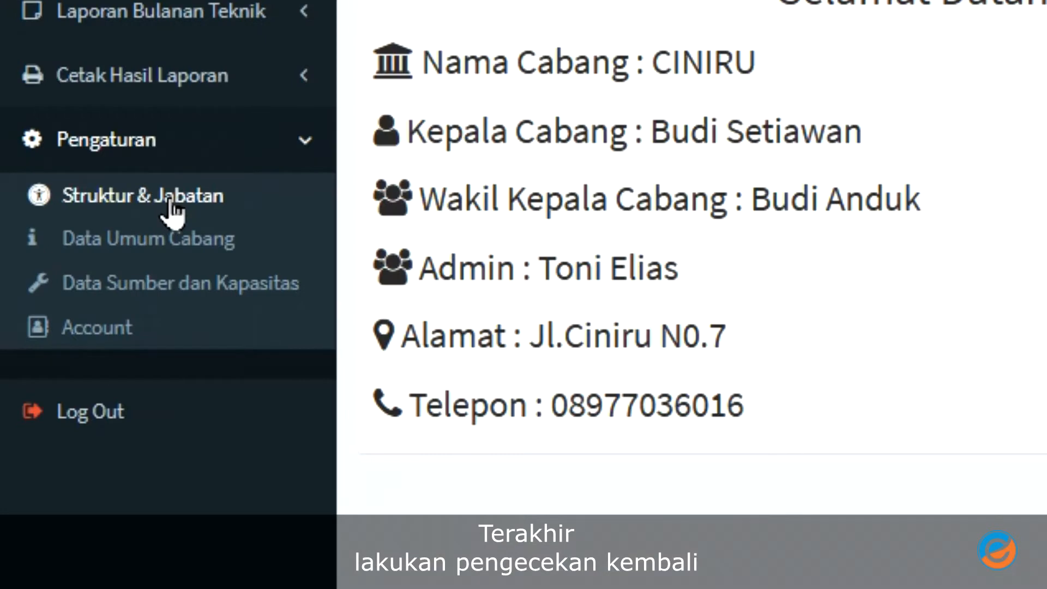
# - Recheck the Struktur & Jabatan, Data Umum Cabang and Data Sumber dan Kapasitas pages, then return to Dashboard
pyautogui.click(170, 205)
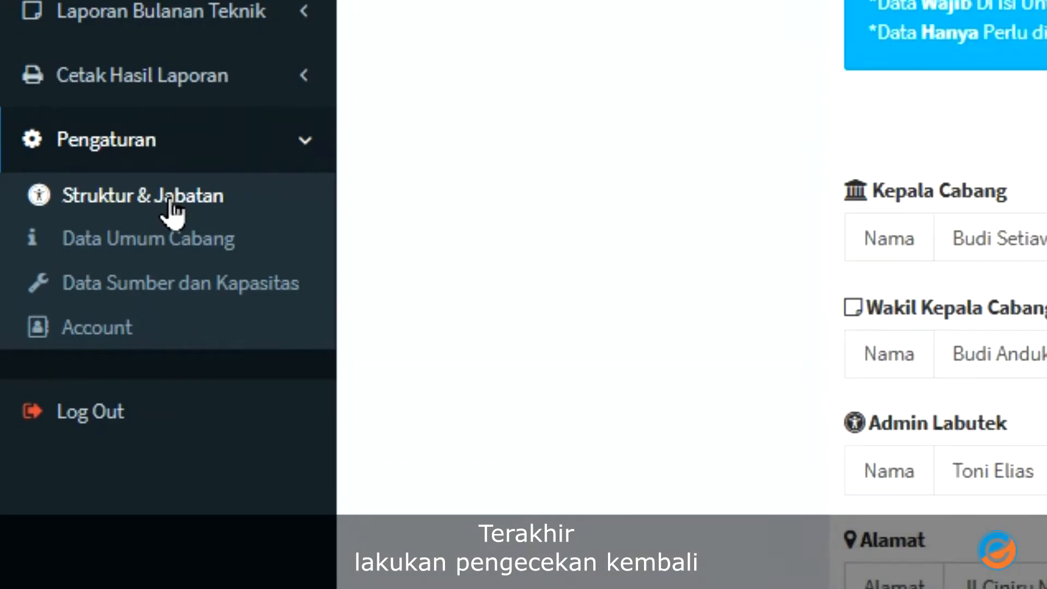
pyautogui.click(147, 238)
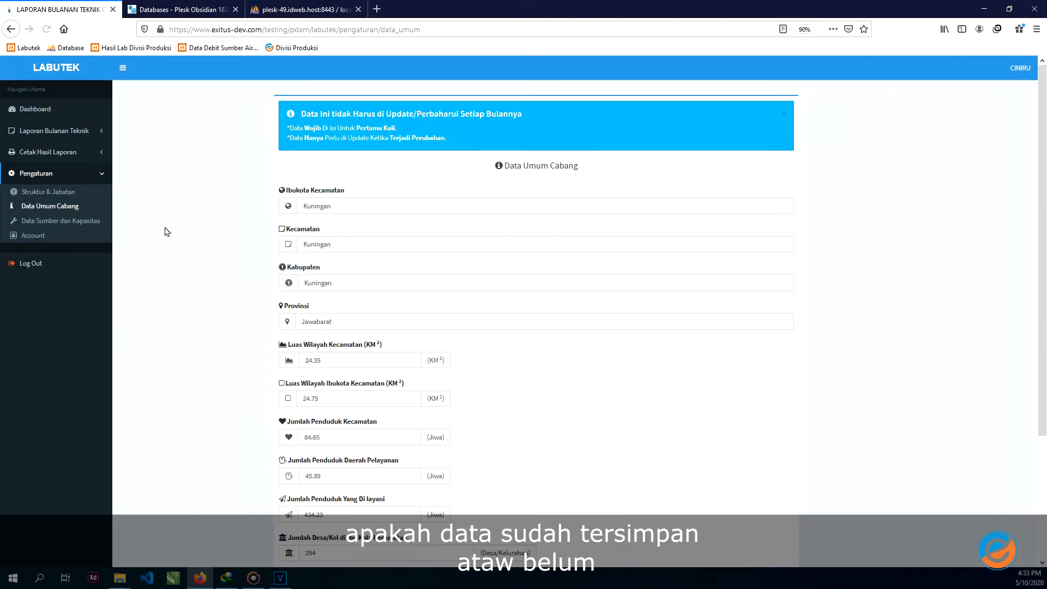
pyautogui.click(61, 221)
pyautogui.scroll(-2, 357, 251)
pyautogui.scroll(2, 354, 250)
pyautogui.scroll(-2, 354, 245)
pyautogui.scroll(2, 367, 248)
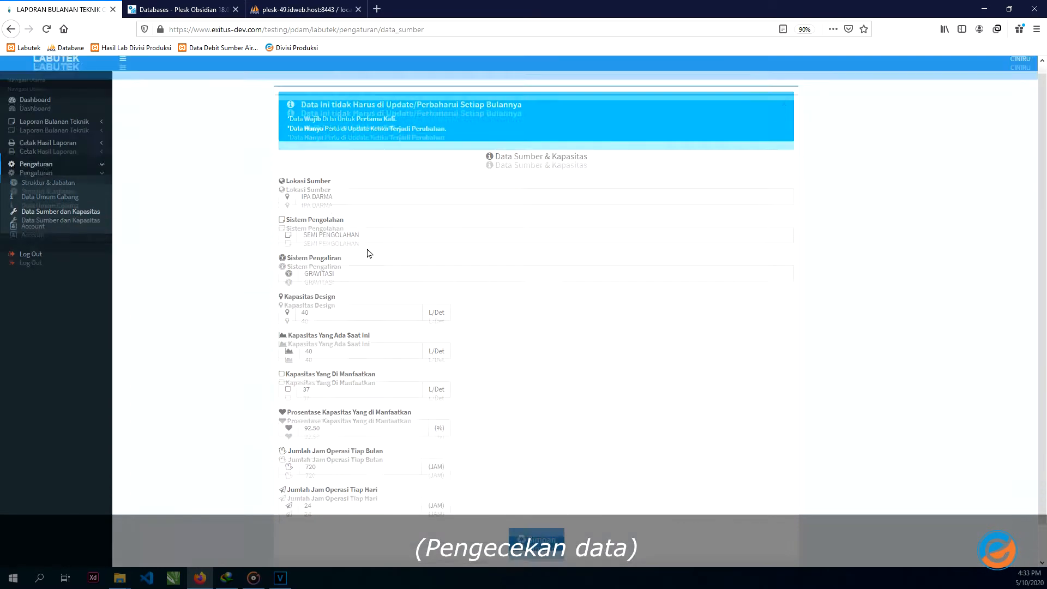
pyautogui.click(46, 110)
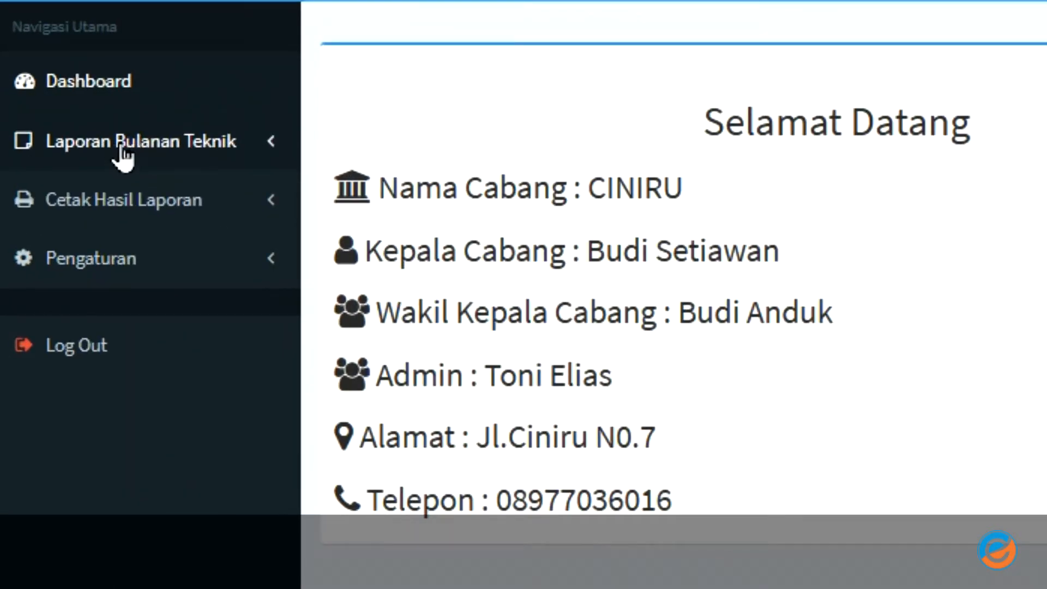
# - Expand Laporan Bulanan Teknik and open the May 2020 Data Sambungan Langganan form
pyautogui.click(248, 150)
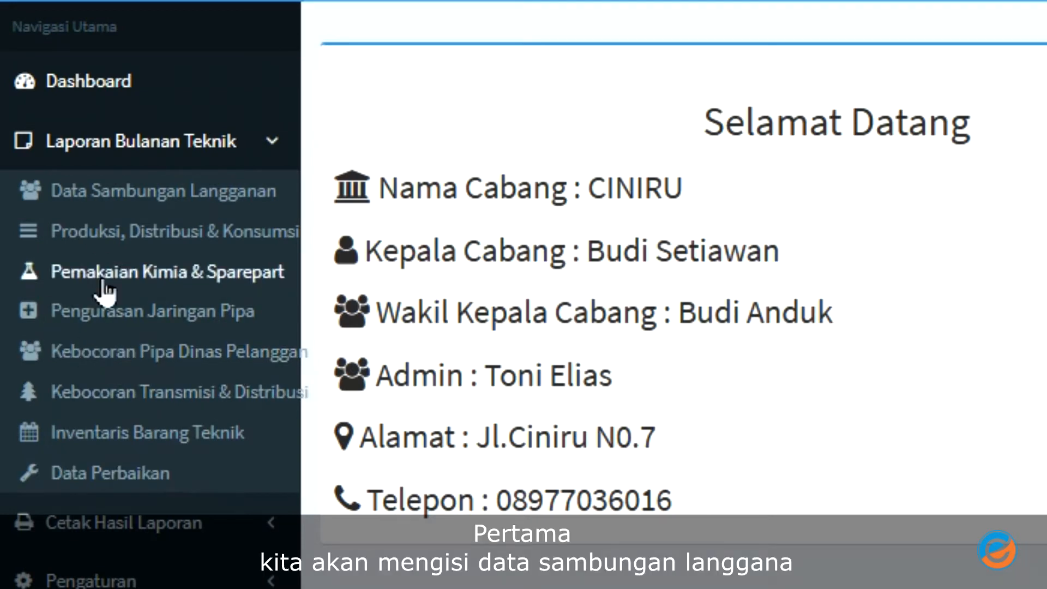
pyautogui.click(139, 191)
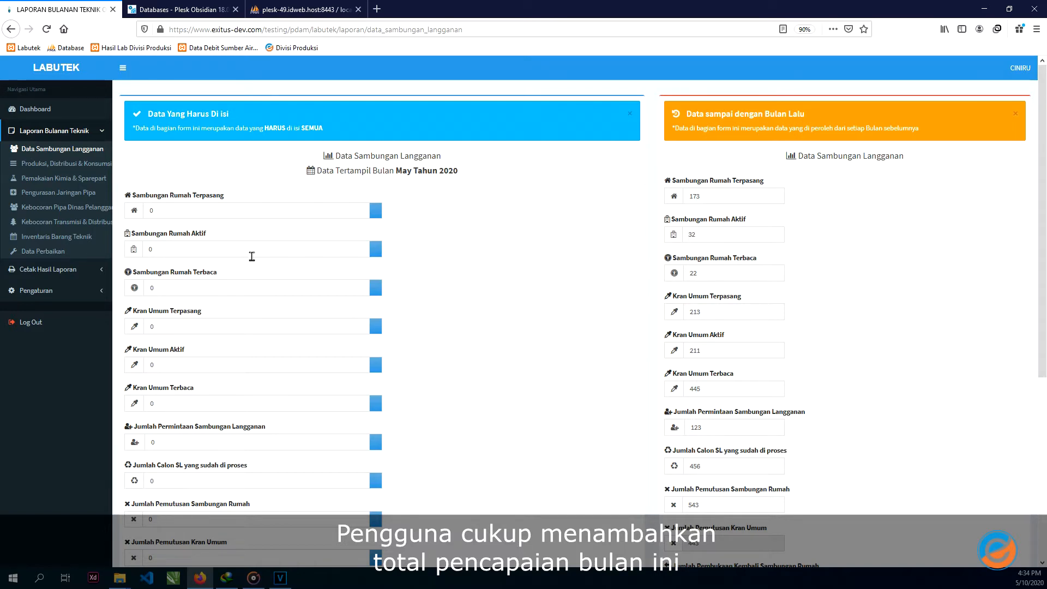
# - Enter 20 installed house connections and 0 for the active connection and public tap fields
pyautogui.click(207, 210)
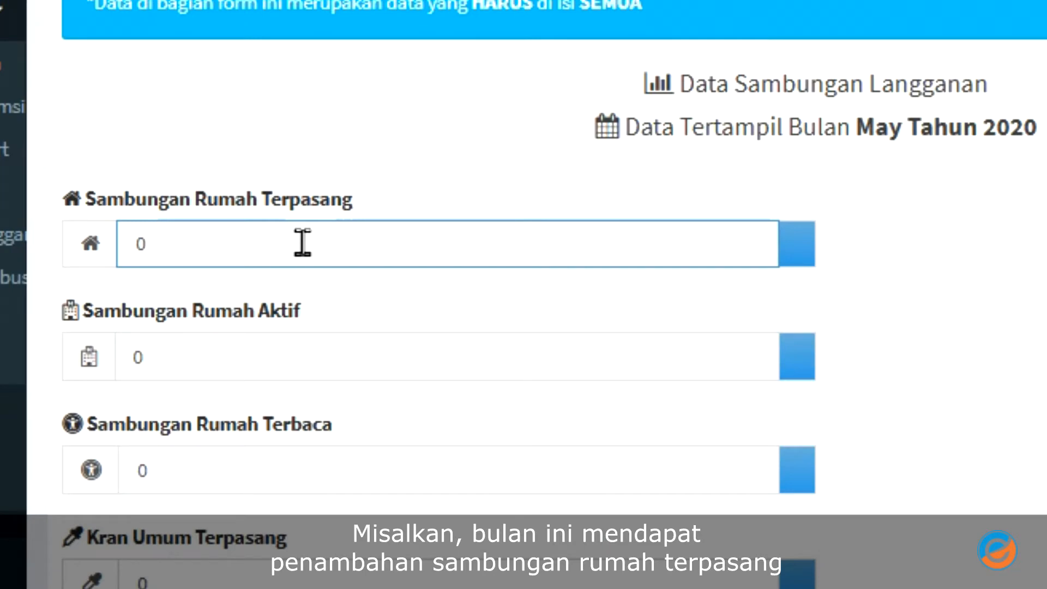
pyautogui.write('20')
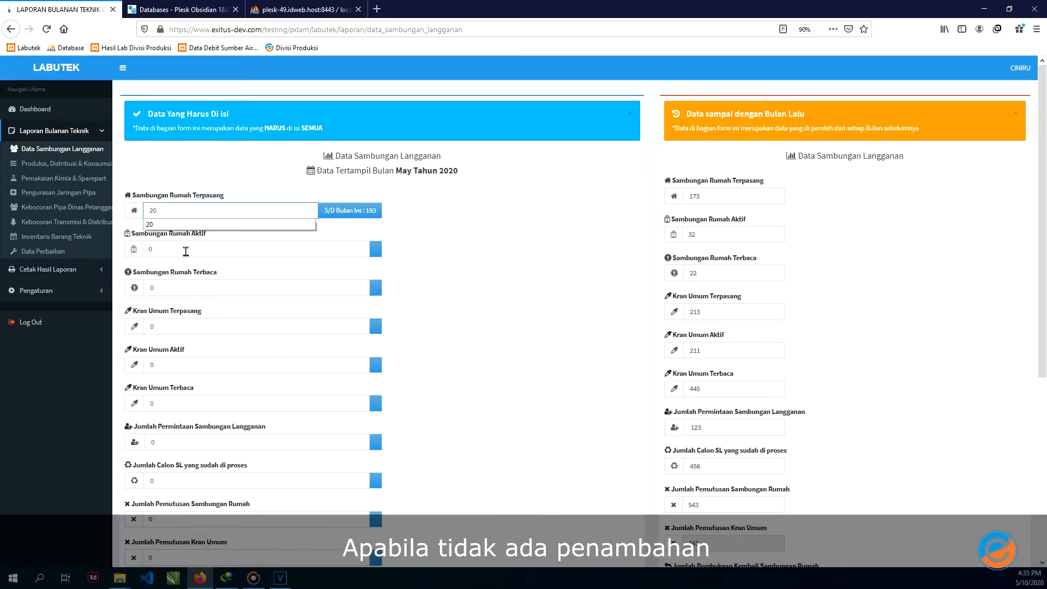
pyautogui.click(186, 250)
pyautogui.doubleClick(186, 250)
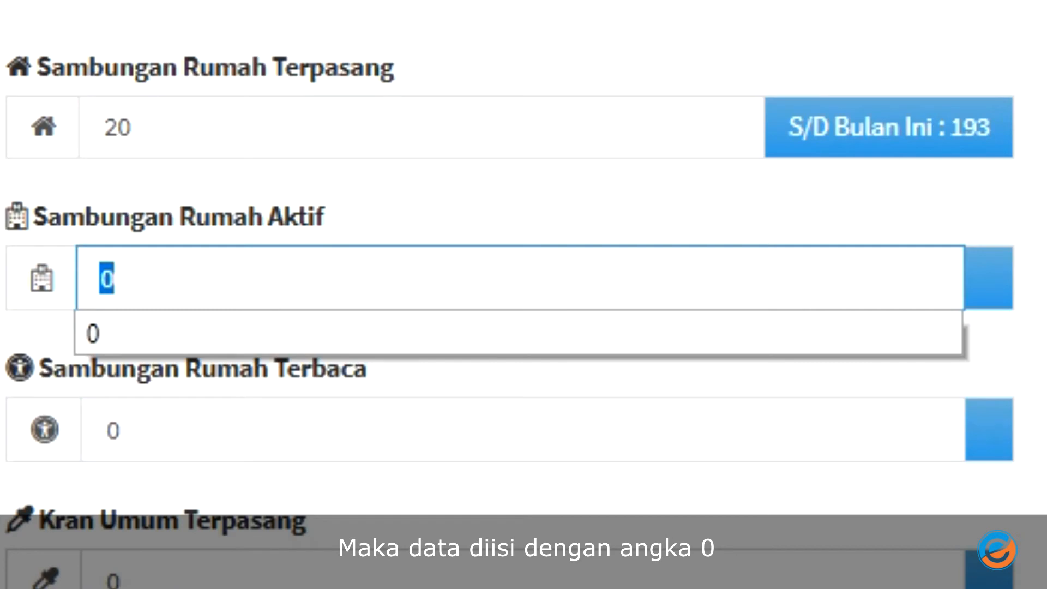
pyautogui.write('0')
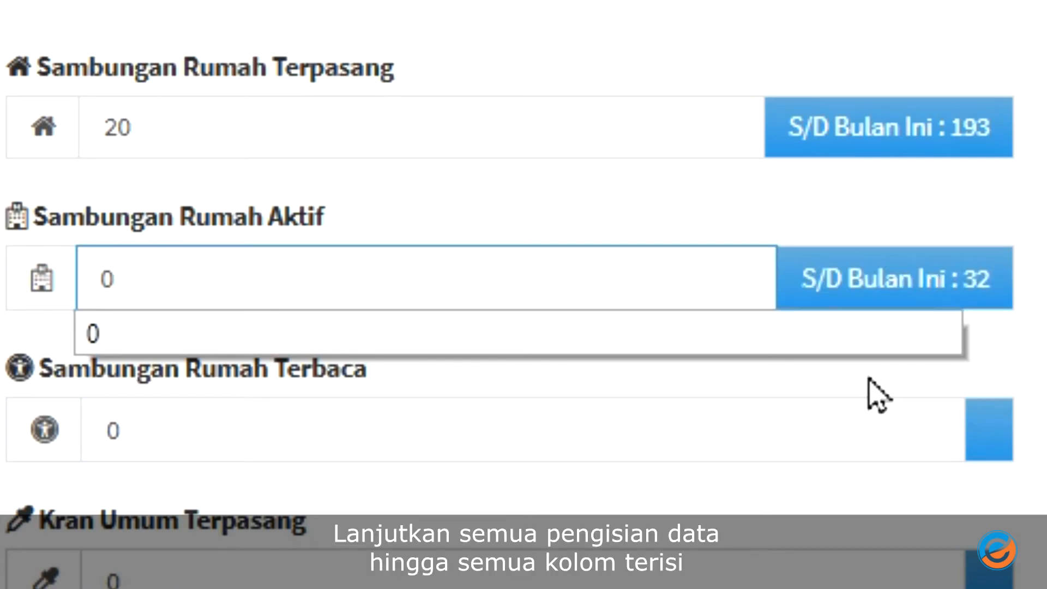
pyautogui.click(268, 431)
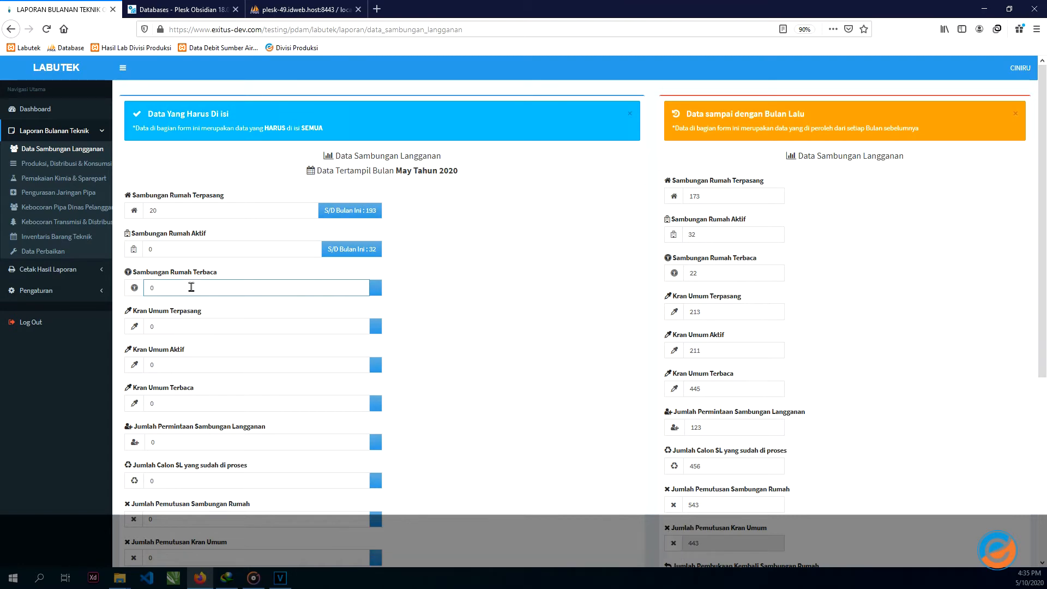
pyautogui.doubleClick(190, 326)
pyautogui.write('0')
pyautogui.click(189, 404)
pyautogui.click(188, 444)
# - Enter 45 processed applicants, 45 house and 12 public tap disconnections, and 24 reconnections
pyautogui.scroll(-1, 190, 446)
pyautogui.click(193, 421)
pyautogui.scroll(-1, 192, 423)
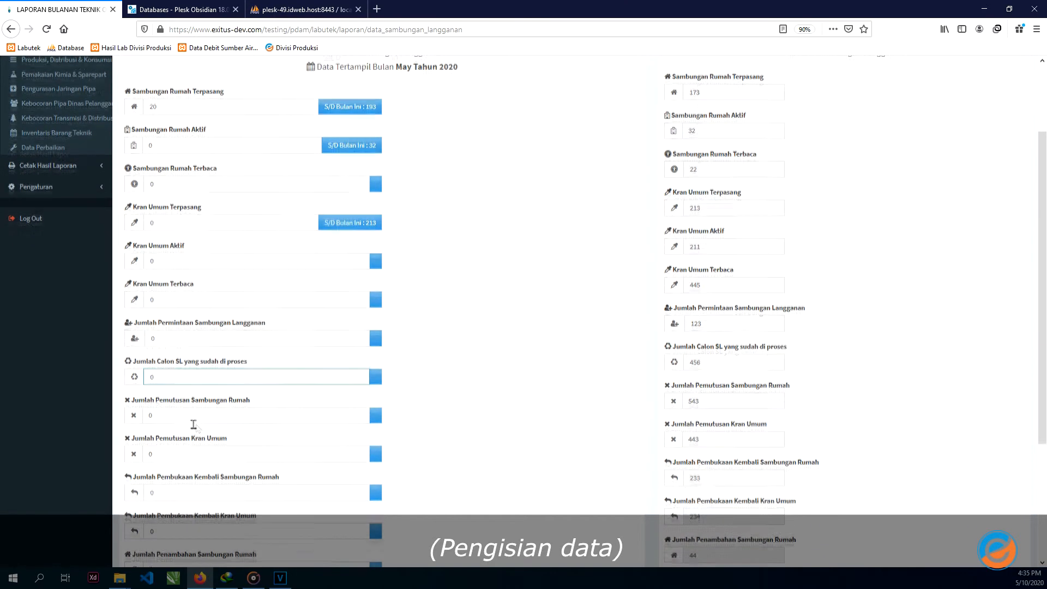
pyautogui.write('45')
pyautogui.click(205, 413)
pyautogui.write('45')
pyautogui.scroll(-1, 207, 461)
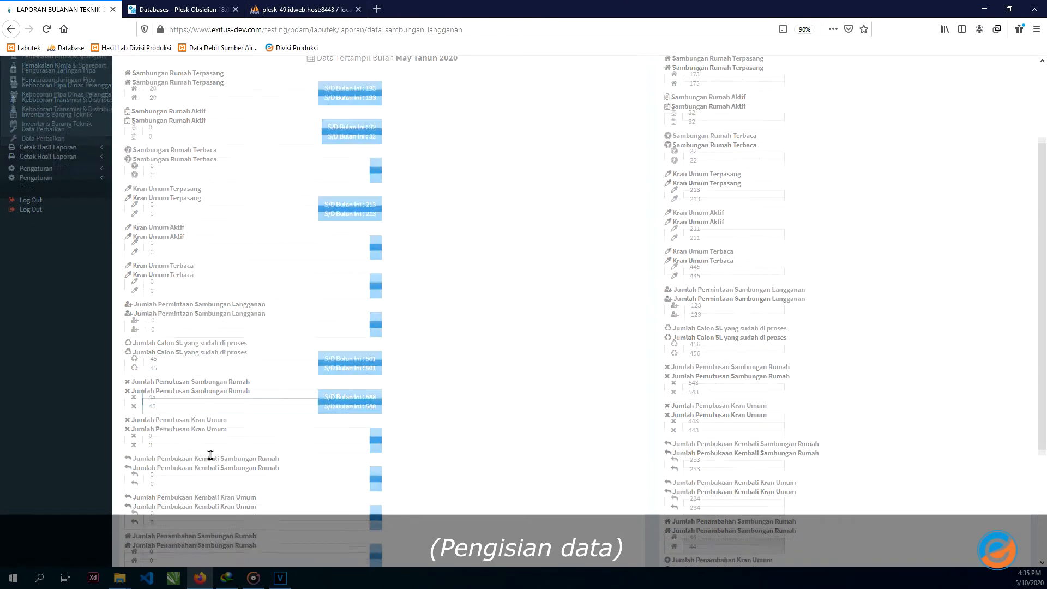
pyautogui.click(204, 401)
pyautogui.write('12')
pyautogui.click(201, 439)
pyautogui.write('24')
# - Save the May 2020 connection data and highlight the success message
pyautogui.scroll(-3, 203, 434)
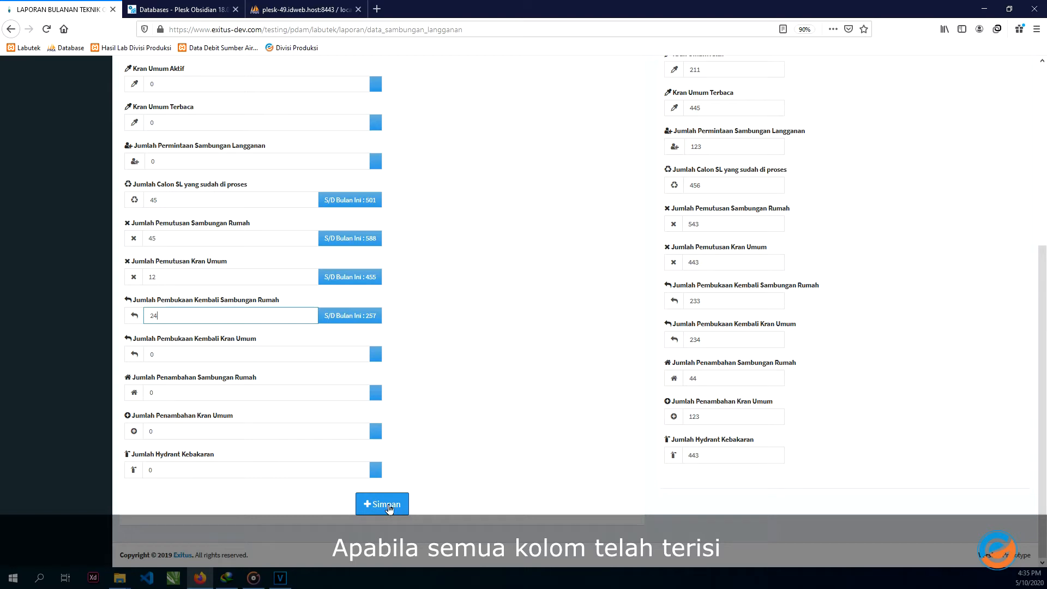
pyautogui.click(383, 505)
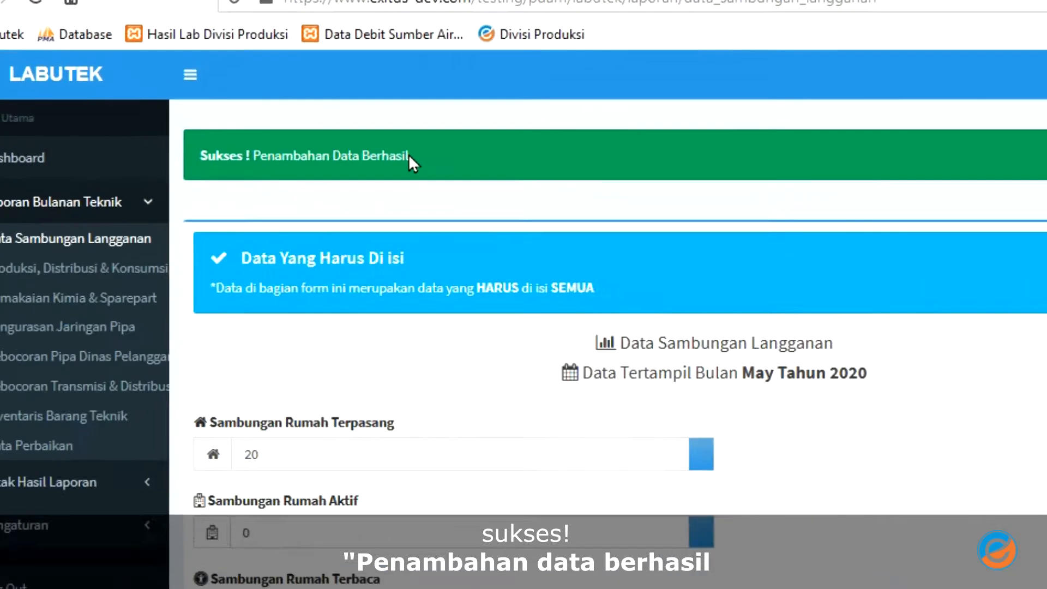
pyautogui.moveTo(234, 112); pyautogui.dragTo(148, 115)
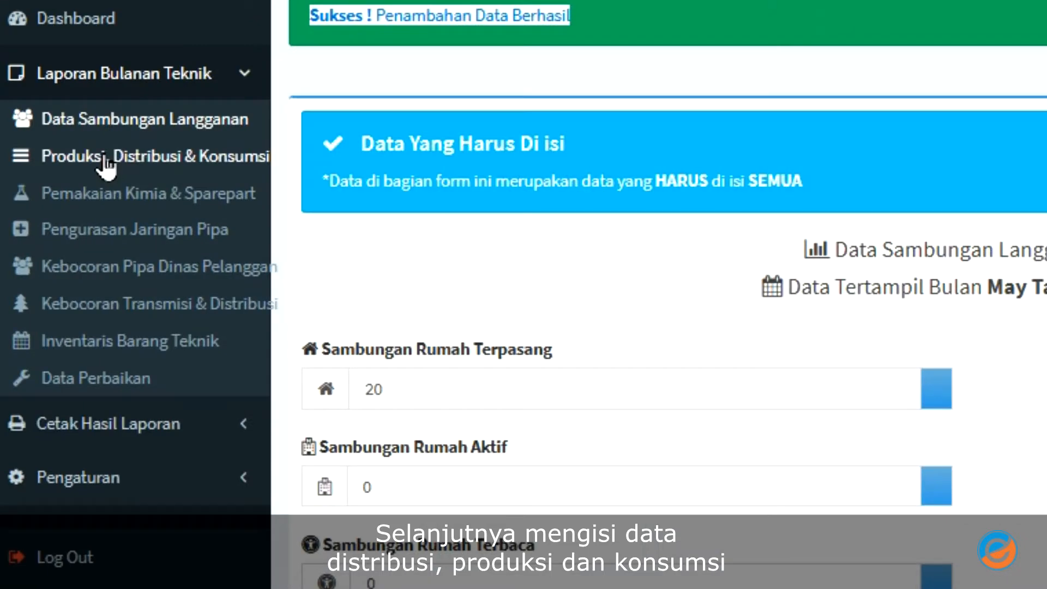
# - Enter 0 house connections read, 12 public taps read, 40 water sold and 50 consumption, then save
pyautogui.click(104, 159)
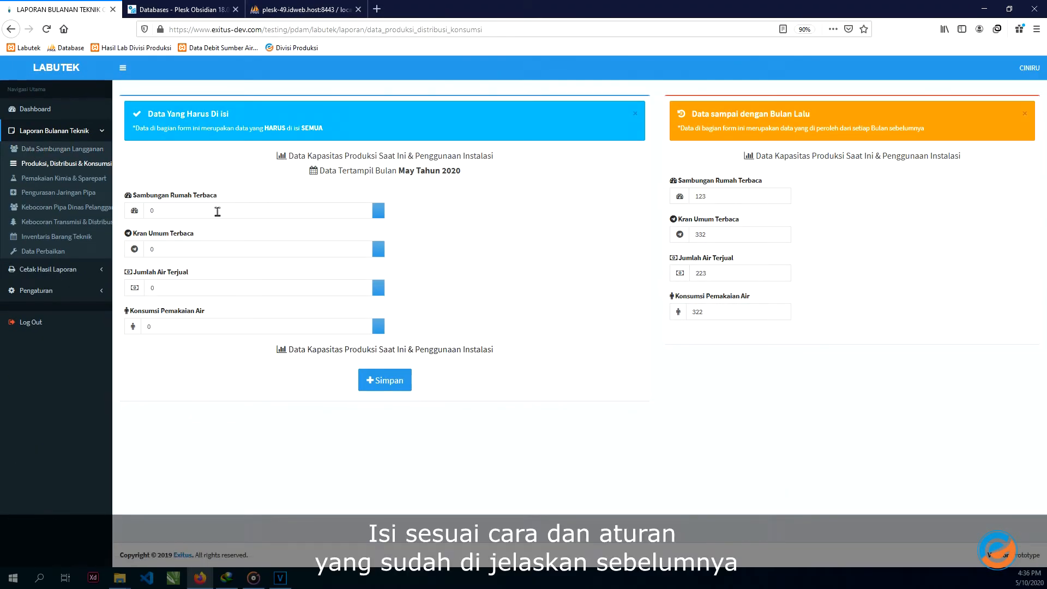
pyautogui.click(539, 274)
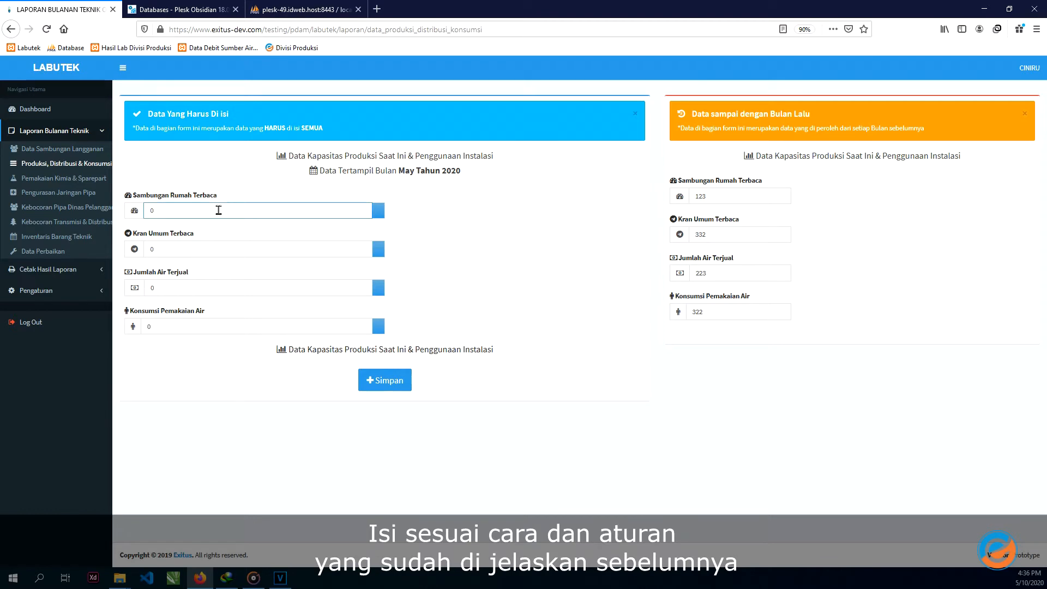
pyautogui.click(218, 210)
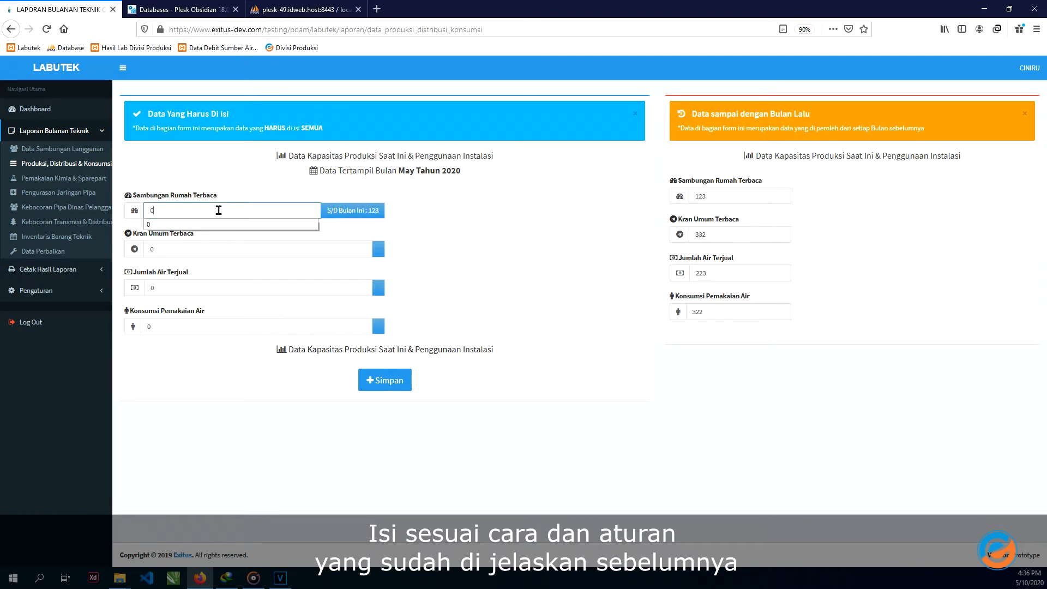
pyautogui.press('Tab')
pyautogui.write('12')
pyautogui.press('Tab')
pyautogui.write('40')
pyautogui.press('Tab')
pyautogui.hotkey('shift', 'Tab')
pyautogui.press('Tab')
pyautogui.write('50')
pyautogui.click(383, 388)
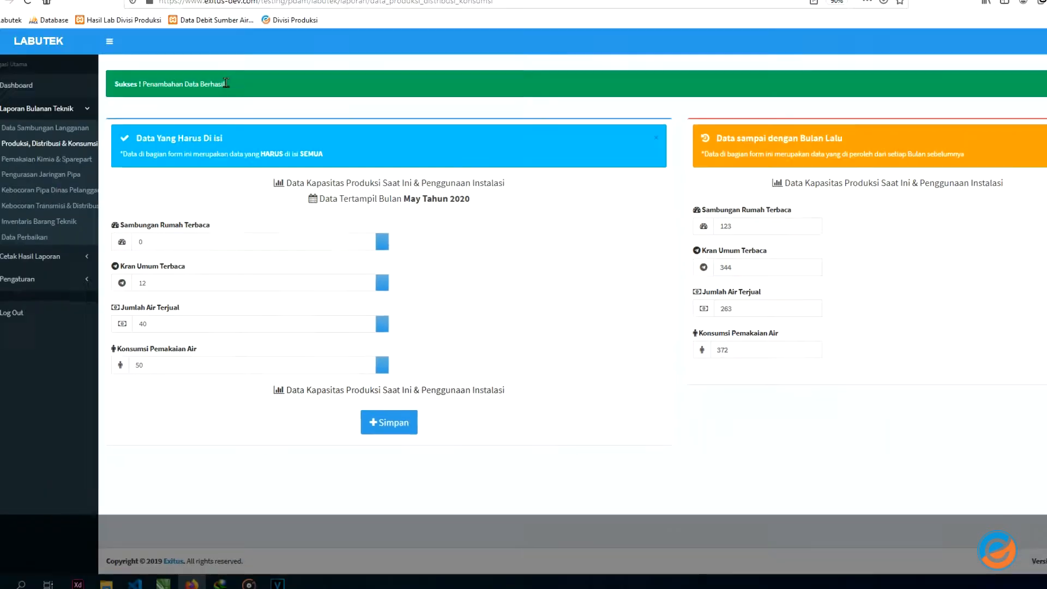
pyautogui.moveTo(233, 108); pyautogui.dragTo(116, 109)
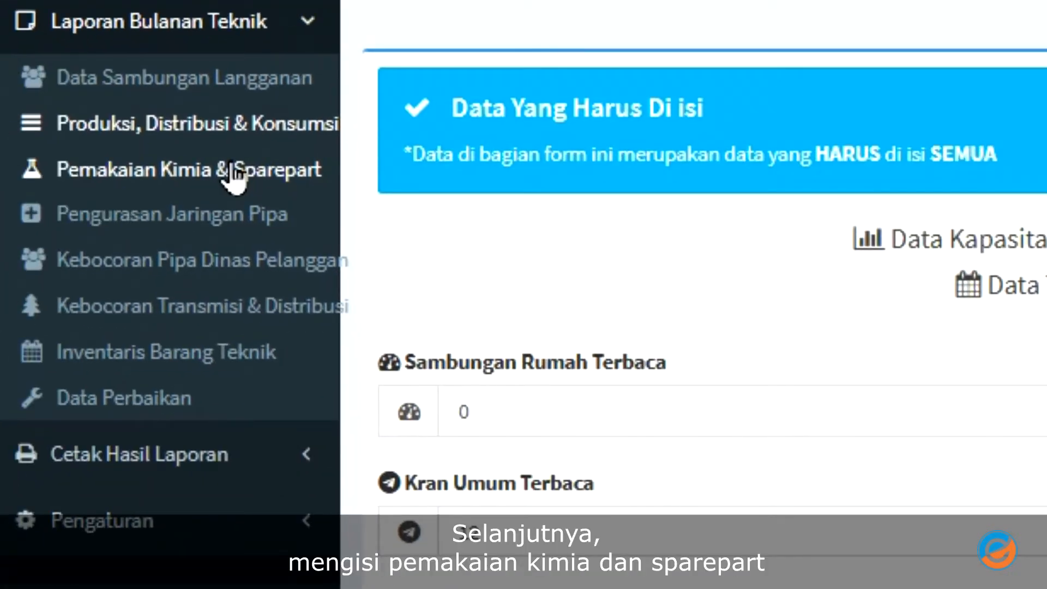
# - Record Kaporit 15 Kg and Kapur Thor 20 Kg in Pemakaian Kimia & Sparepart and save
pyautogui.click(232, 173)
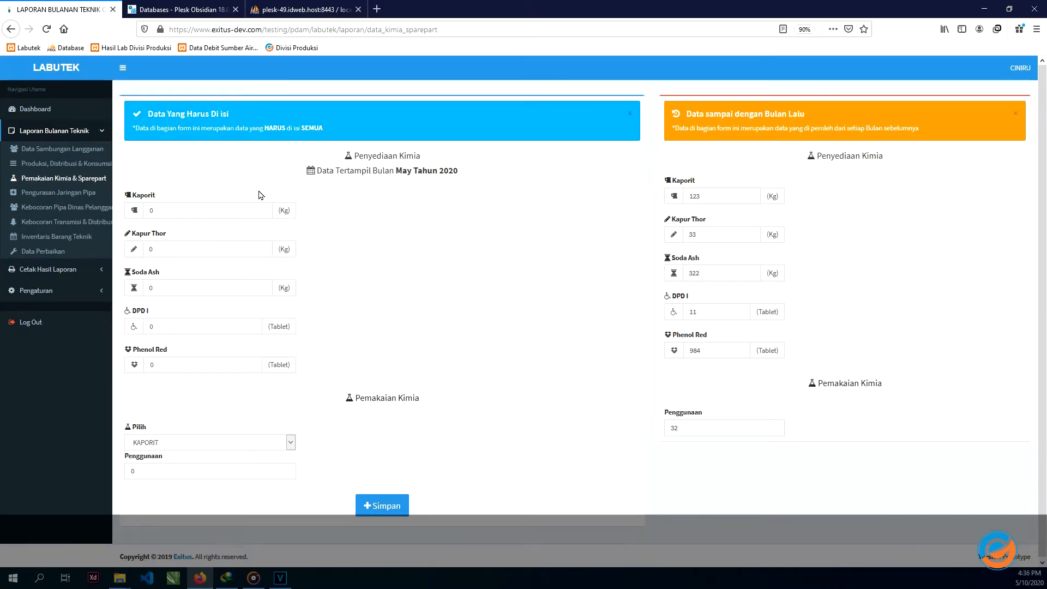
pyautogui.click(240, 211)
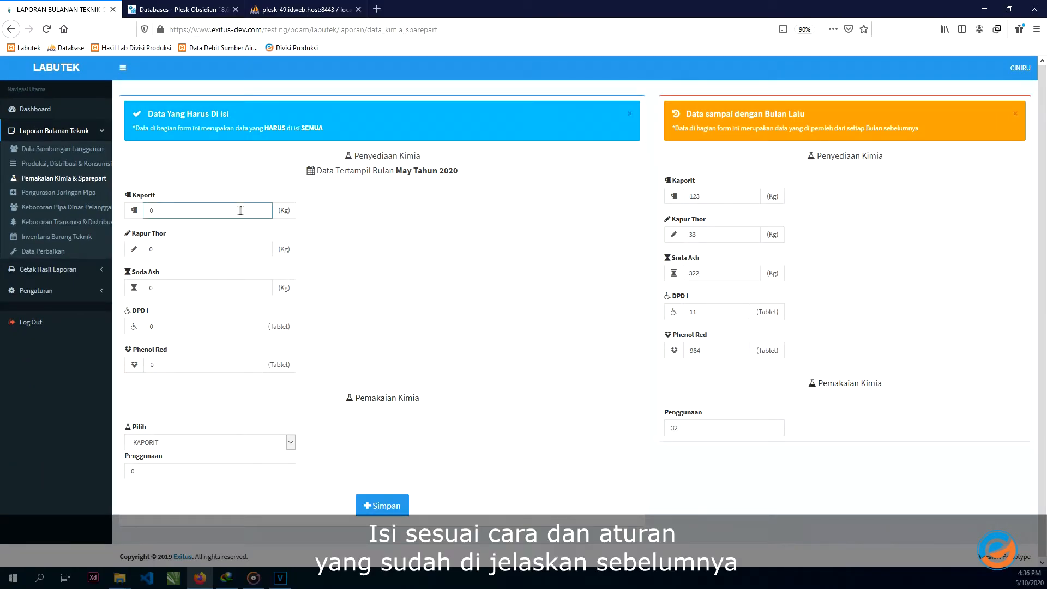
pyautogui.write('15')
pyautogui.press('Tab')
pyautogui.write('2')
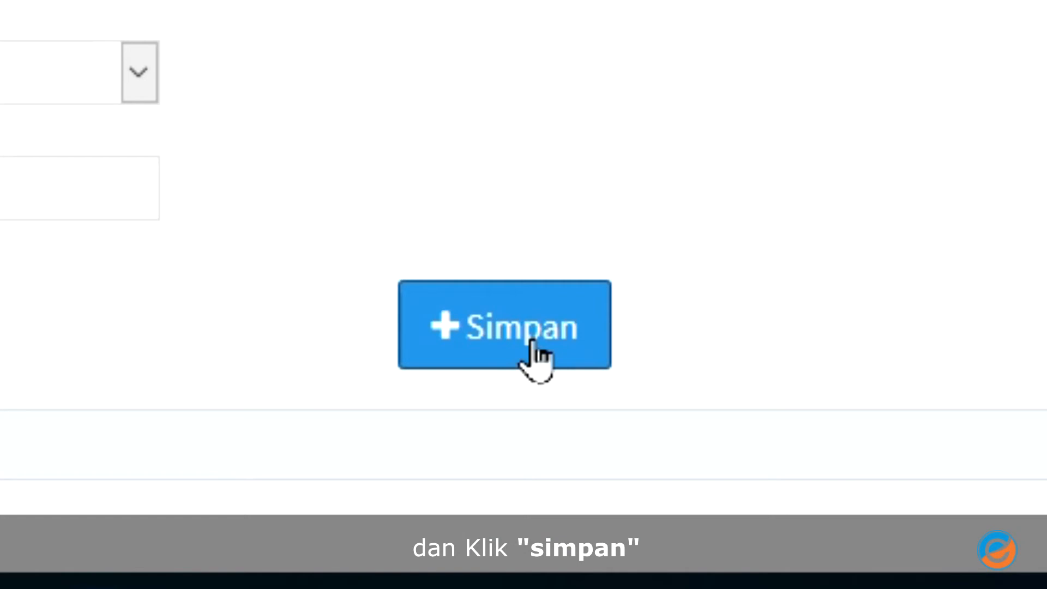
pyautogui.click(388, 508)
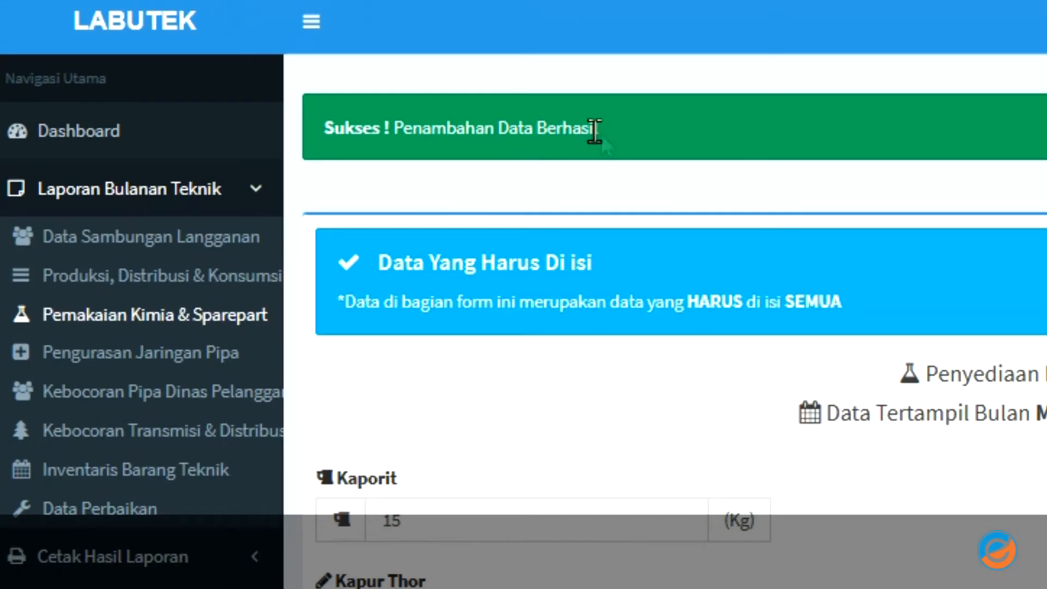
pyautogui.moveTo(204, 107); pyautogui.dragTo(230, 107)
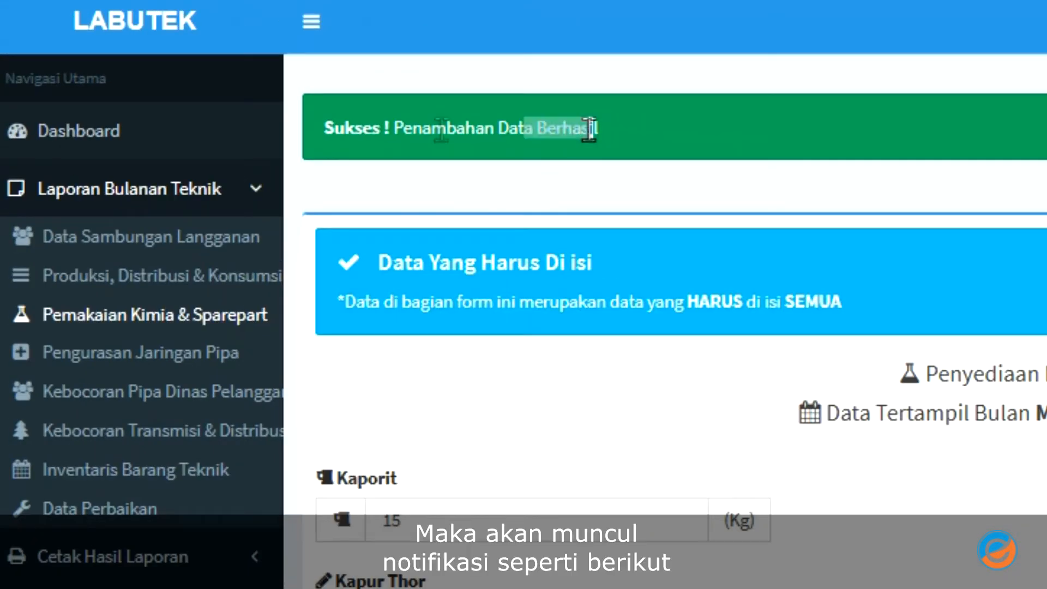
pyautogui.moveTo(589, 129); pyautogui.dragTo(319, 131)
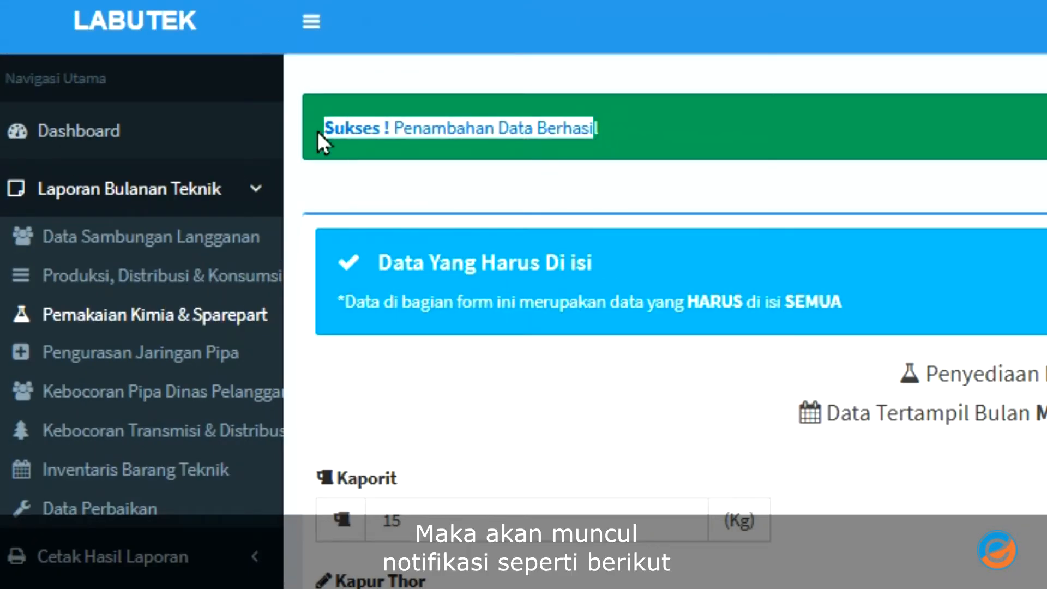
# - Go to Pengurasan Jaringan Pipa and highlight its May 2020 period label
pyautogui.click(211, 353)
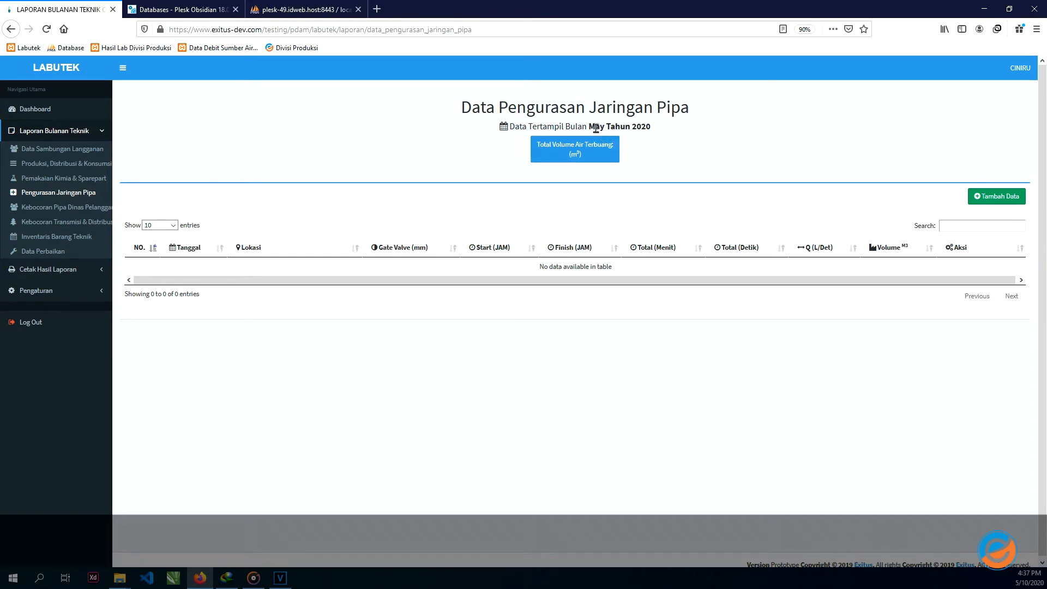
pyautogui.moveTo(590, 125); pyautogui.dragTo(681, 126)
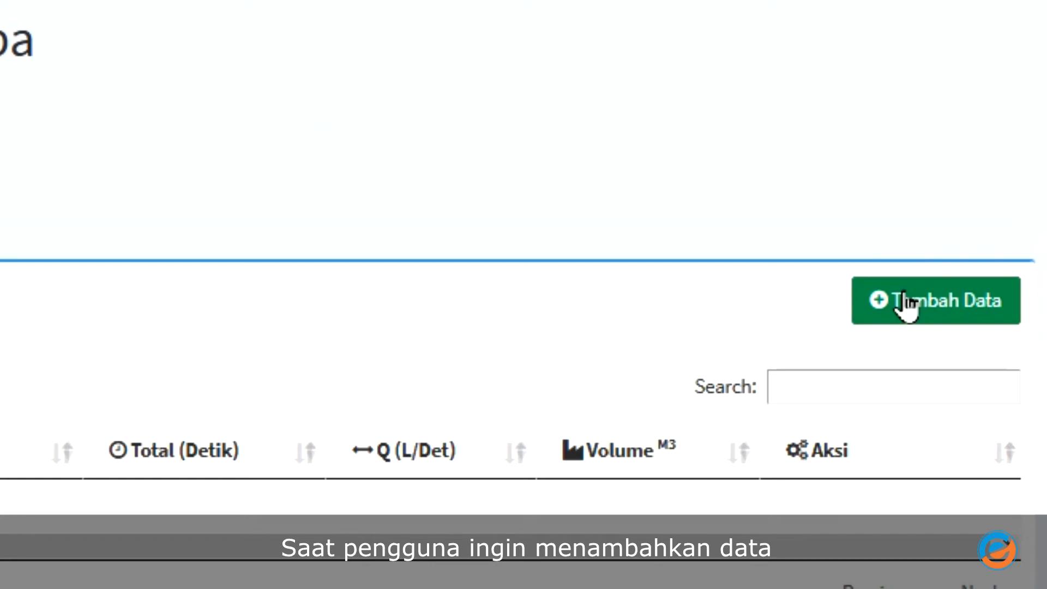
# - Start a new flushing record dated May 11 at Ciniru Kota with a 50 mm gate valve
pyautogui.click(905, 306)
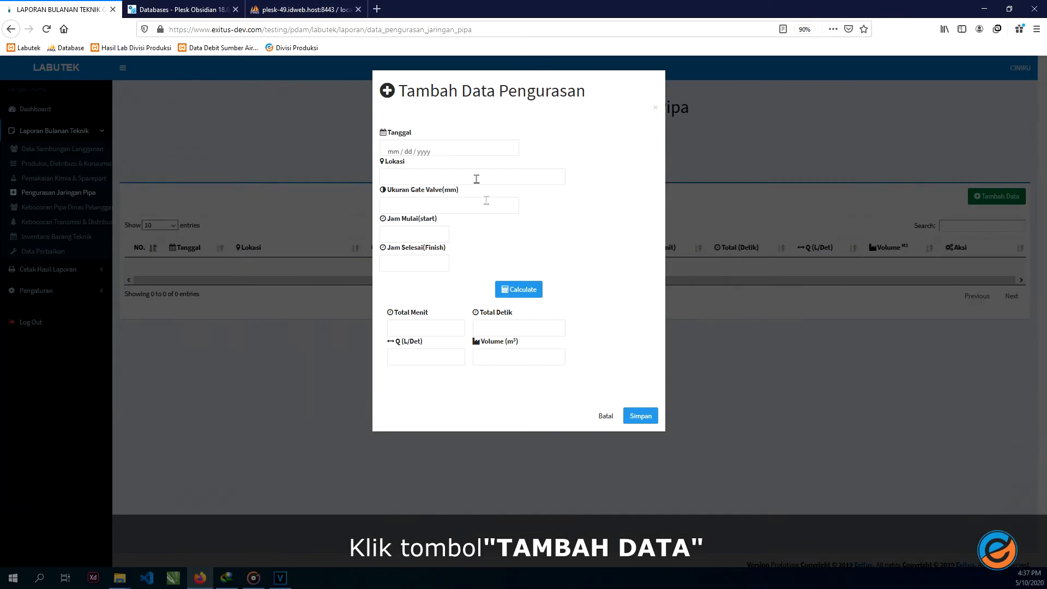
pyautogui.click(458, 152)
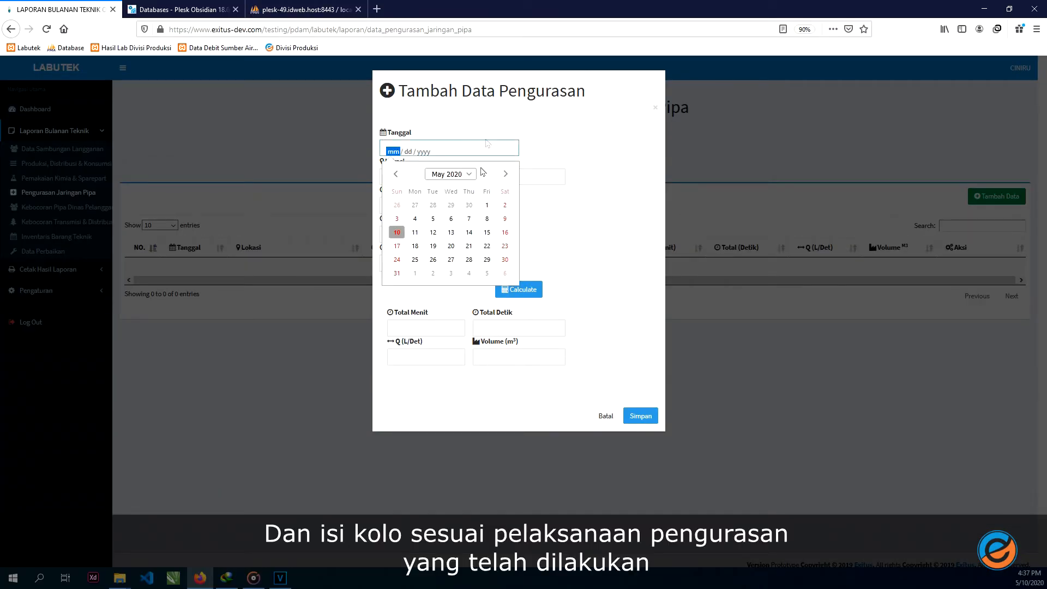
pyautogui.click(421, 232)
pyautogui.click(426, 178)
pyautogui.write('Ciniru Kota')
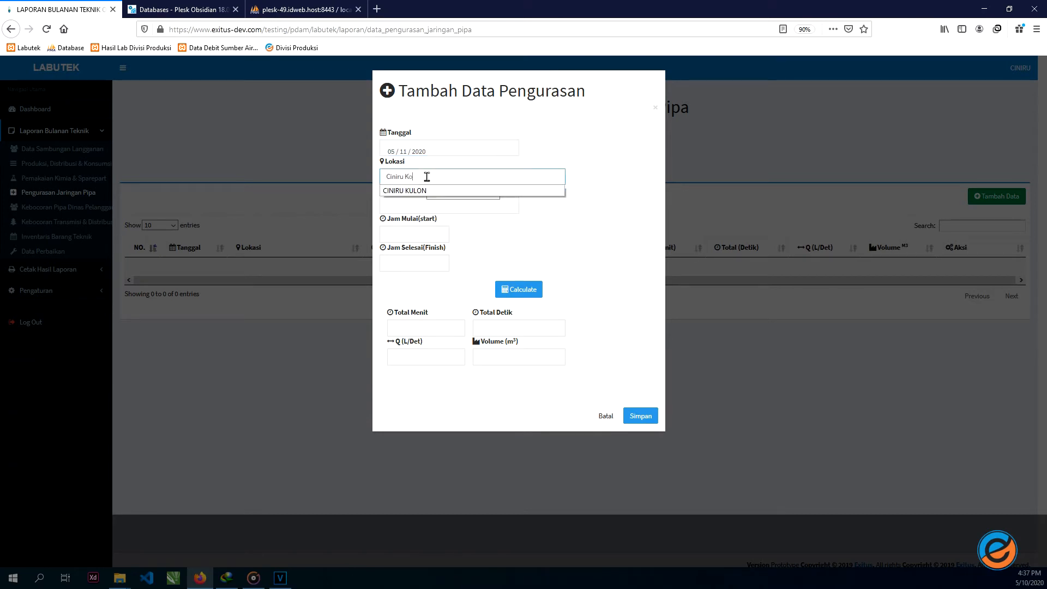
pyautogui.click(447, 202)
pyautogui.write('50')
# - Set the flushing time to 14:37–18:37, calculate the 8.496 m³ volume, and save
pyautogui.click(429, 235)
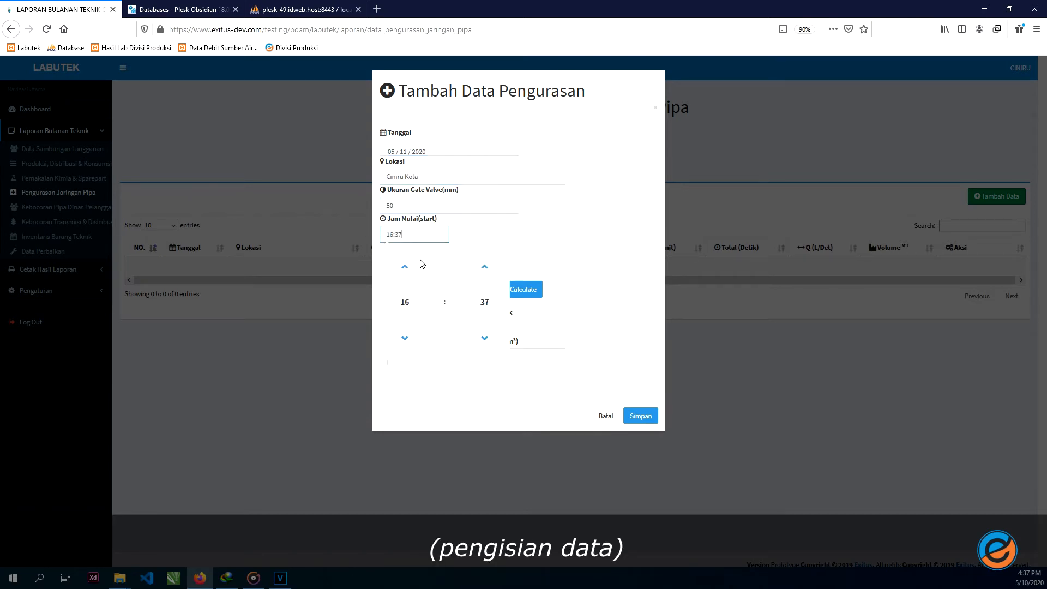
pyautogui.click(404, 337)
pyautogui.click(405, 338)
pyautogui.click(410, 263)
pyautogui.click(404, 296)
pyautogui.click(404, 296)
pyautogui.click(572, 245)
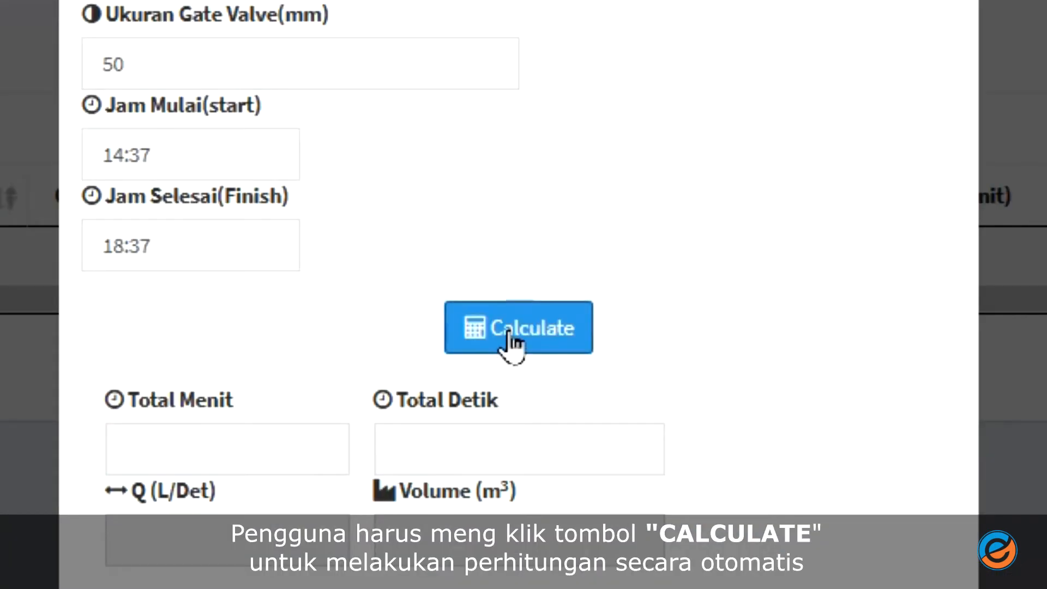
pyautogui.click(508, 334)
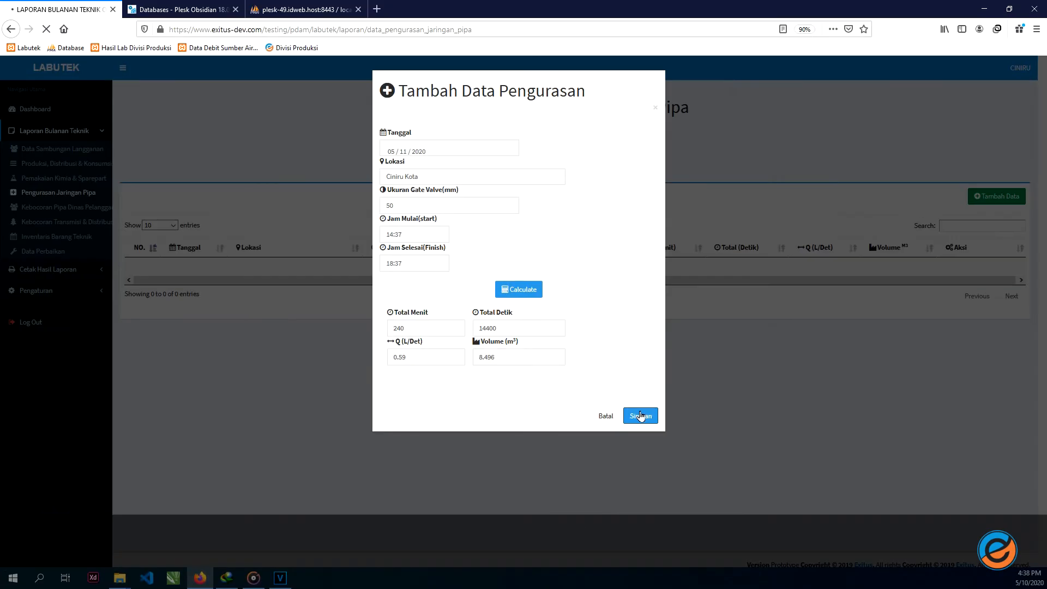
pyautogui.click(556, 380)
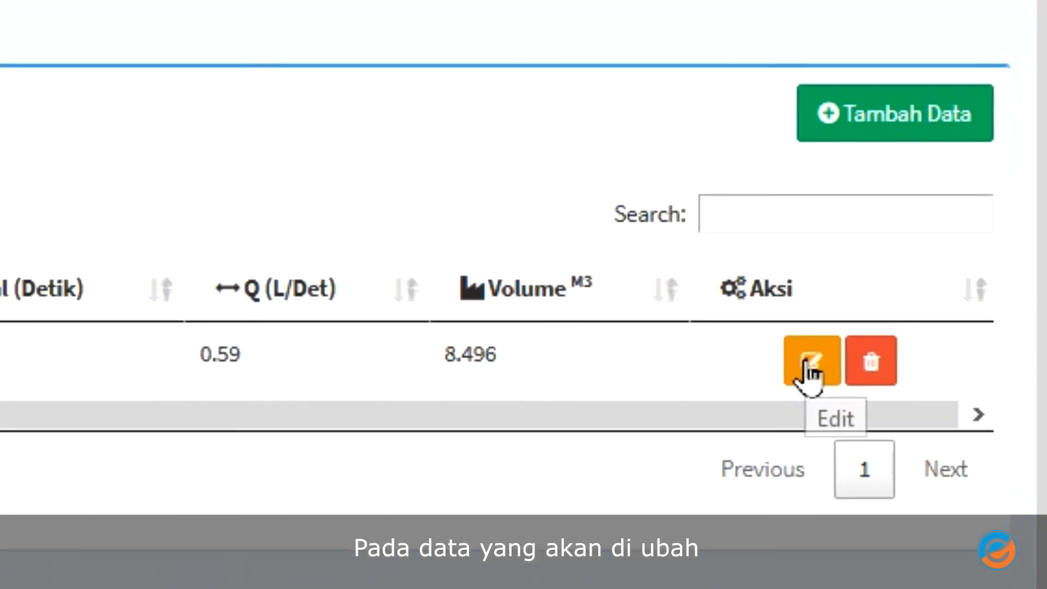
# - Edit the flushing row's Lokasi to Ciniru wetan, save, and point out the 'Edit Data Berhasil' notice
pyautogui.click(806, 362)
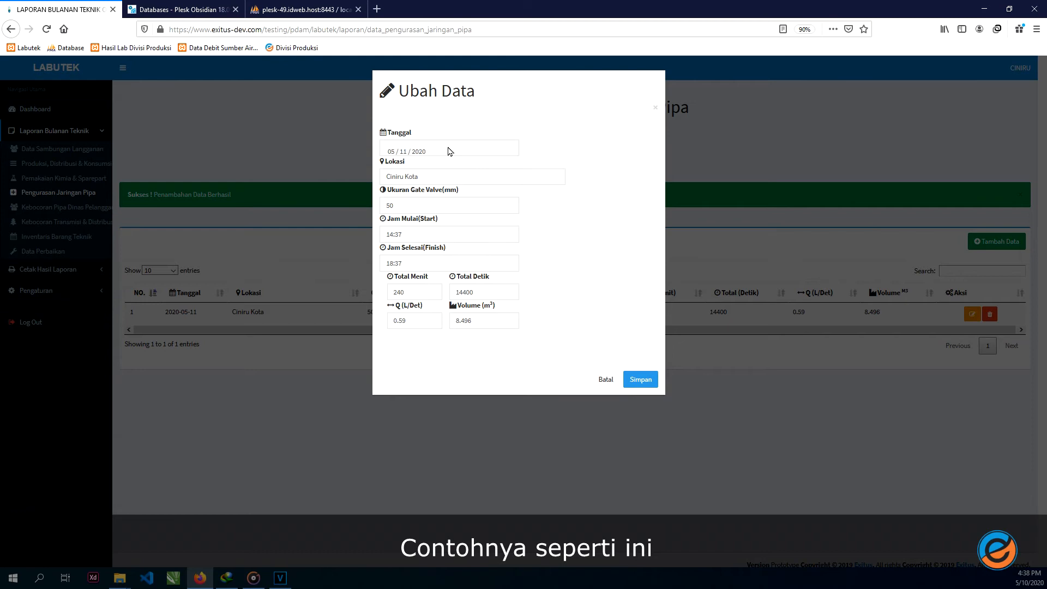
pyautogui.click(431, 176)
pyautogui.press('BackSpace')
pyautogui.press('BackSpace')
pyautogui.press('BackSpace')
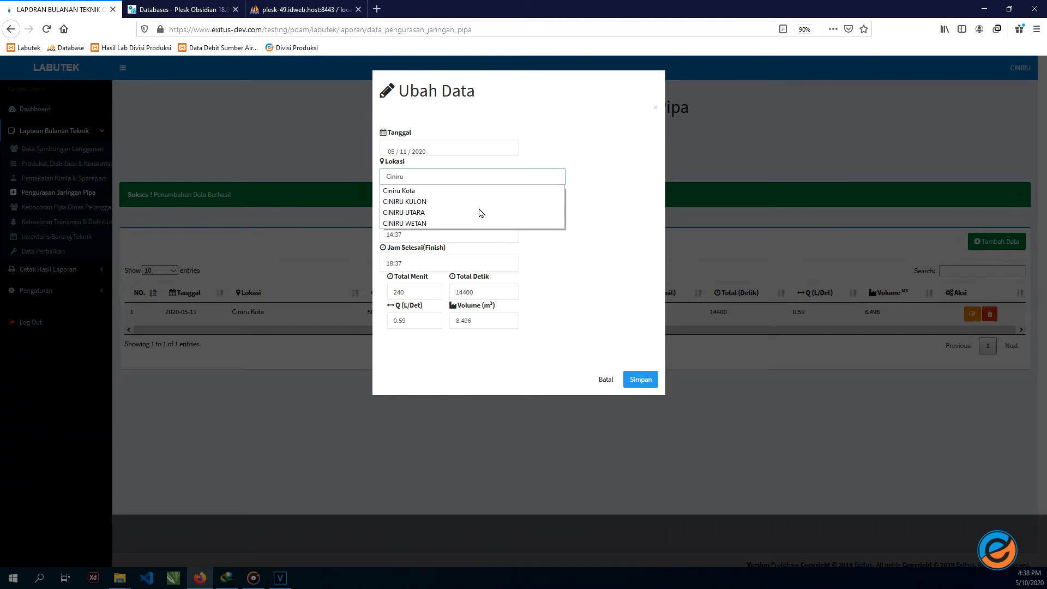
pyautogui.write('wetan')
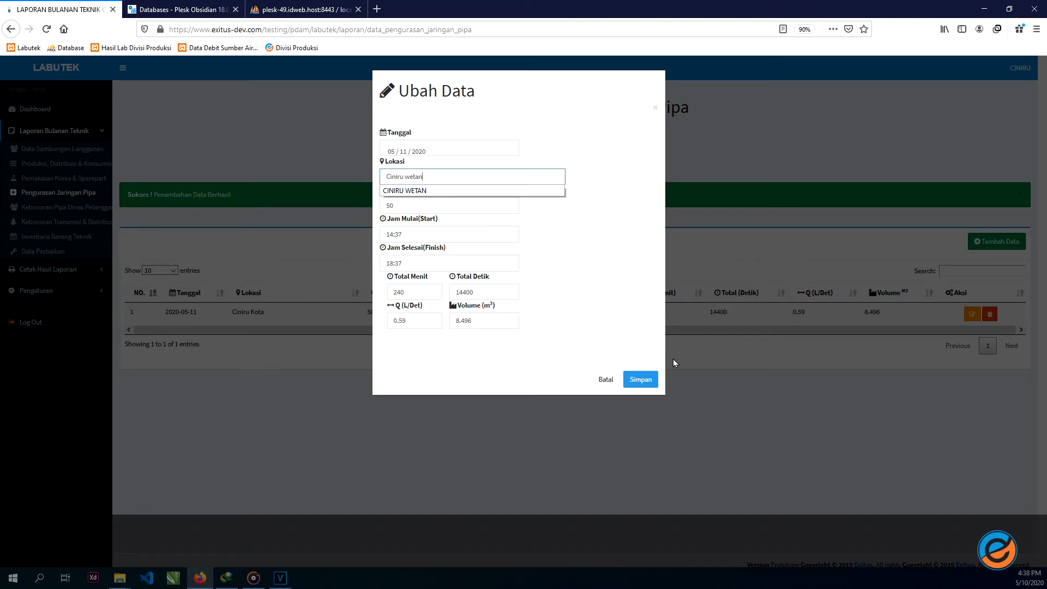
pyautogui.click(639, 380)
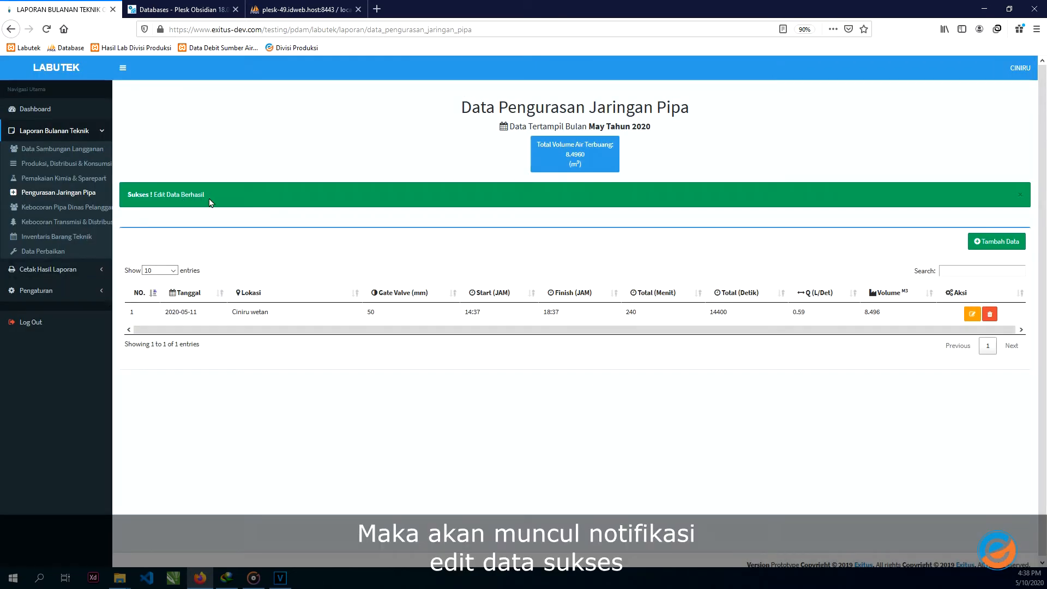
pyautogui.moveTo(210, 199); pyautogui.dragTo(130, 201)
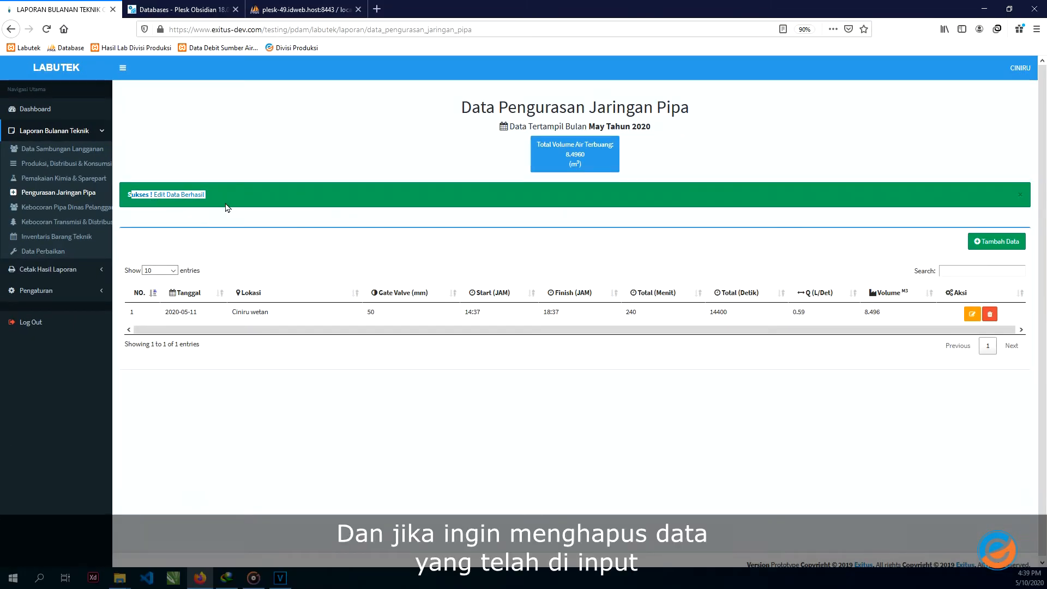
pyautogui.click(227, 207)
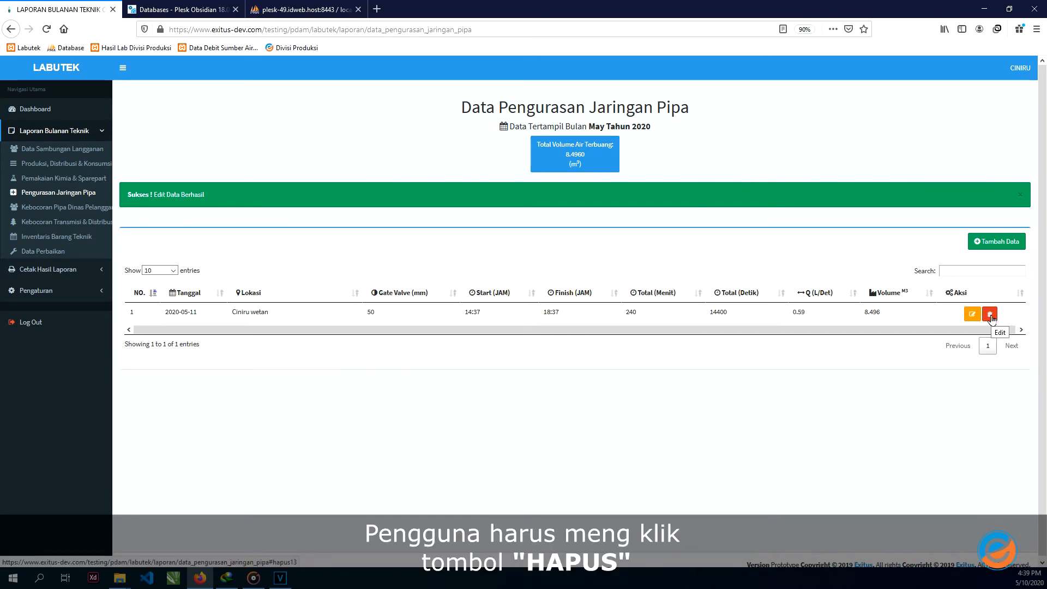
pyautogui.click(990, 316)
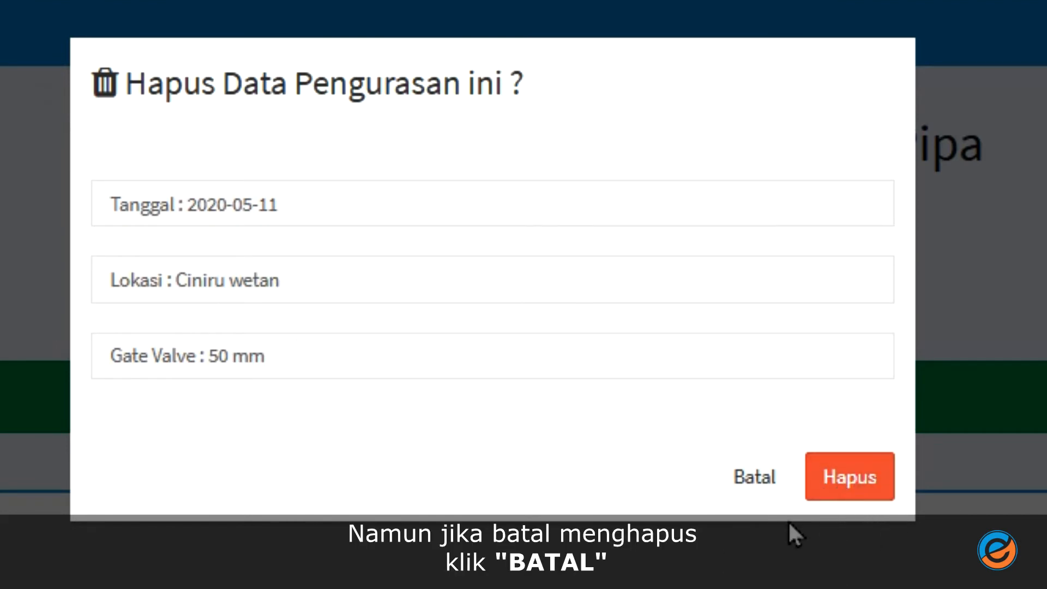
pyautogui.click(754, 483)
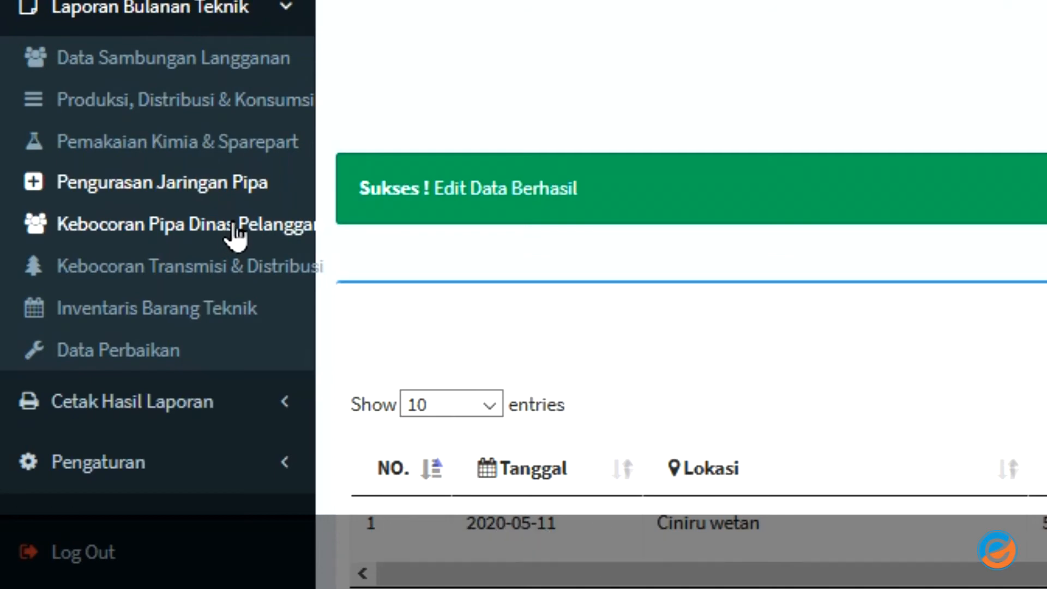
# - Open Kebocoran Pipa Dinas Pelanggan for May 2020 and start a new leak record
pyautogui.click(236, 234)
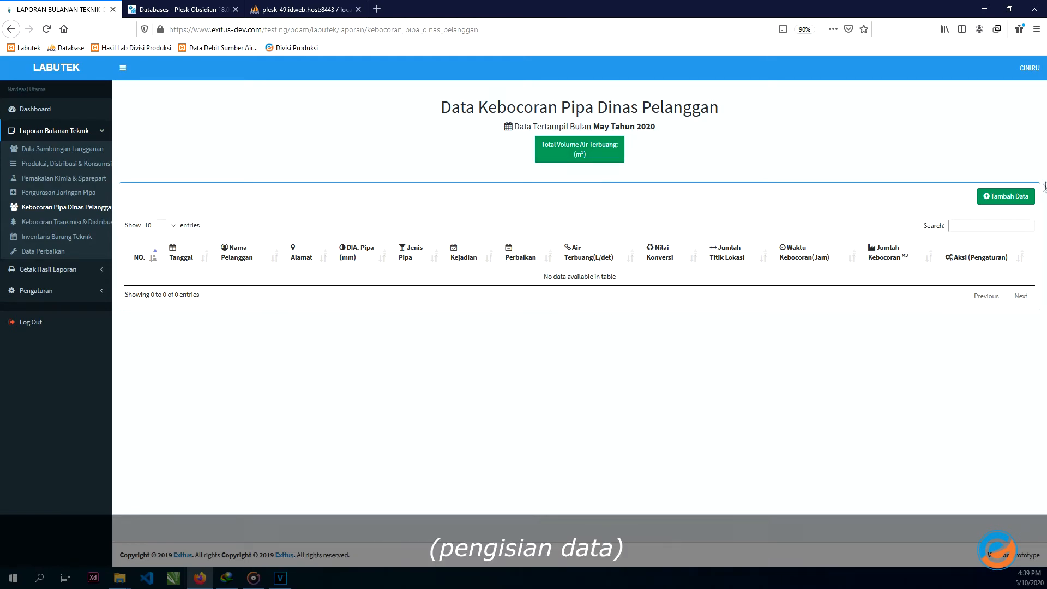
pyautogui.click(1006, 196)
# - Set the leak date to May 6 and enter the customer's name and address
pyautogui.click(457, 152)
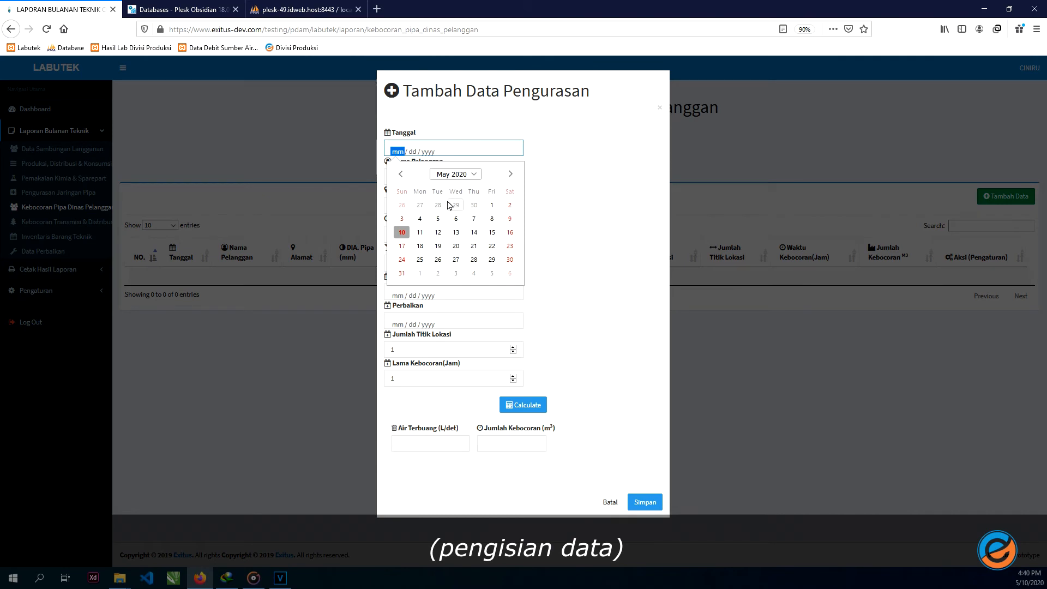
pyautogui.click(456, 218)
pyautogui.click(448, 177)
pyautogui.write('Tono')
pyautogui.press('Tab')
pyautogui.write('Jl. Ameria Timur')
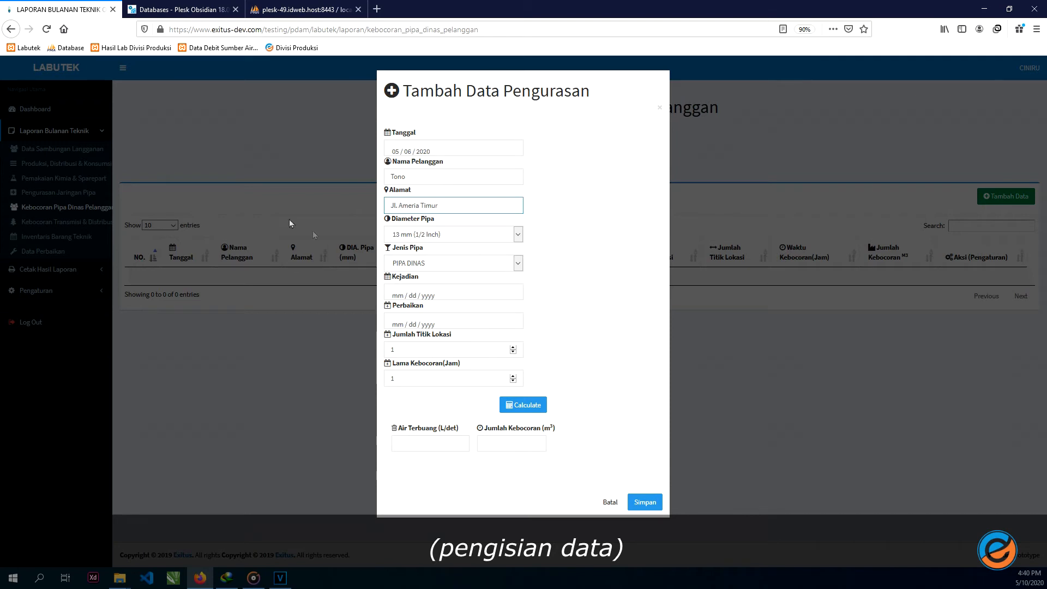
# - Choose 25 mm PIPA DINAS, May 12 occurrence and repair dates, 2 leak points, calculate 1.08 m³, and save
pyautogui.click(423, 234)
pyautogui.click(424, 271)
pyautogui.click(424, 264)
pyautogui.click(424, 275)
pyautogui.click(420, 295)
pyautogui.click(437, 376)
pyautogui.click(433, 323)
pyautogui.click(438, 405)
pyautogui.click(448, 345)
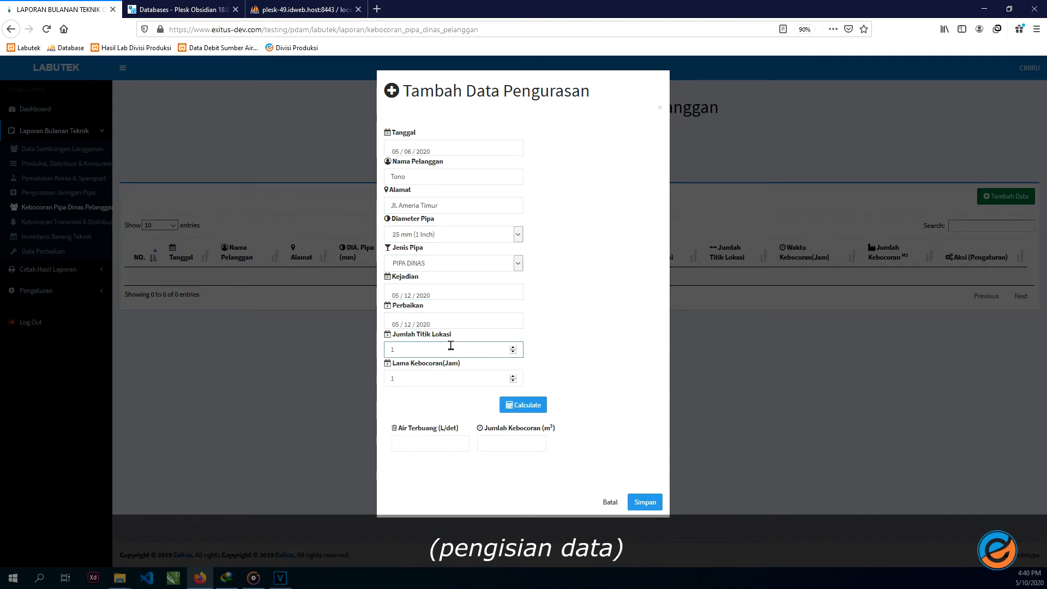
pyautogui.scroll(1, 448, 345)
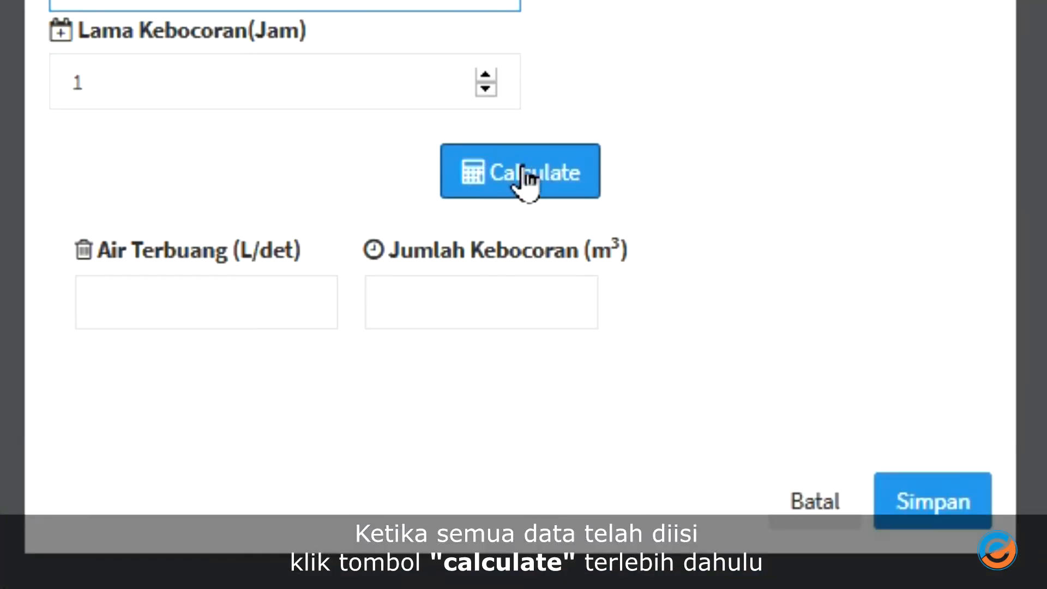
pyautogui.click(526, 407)
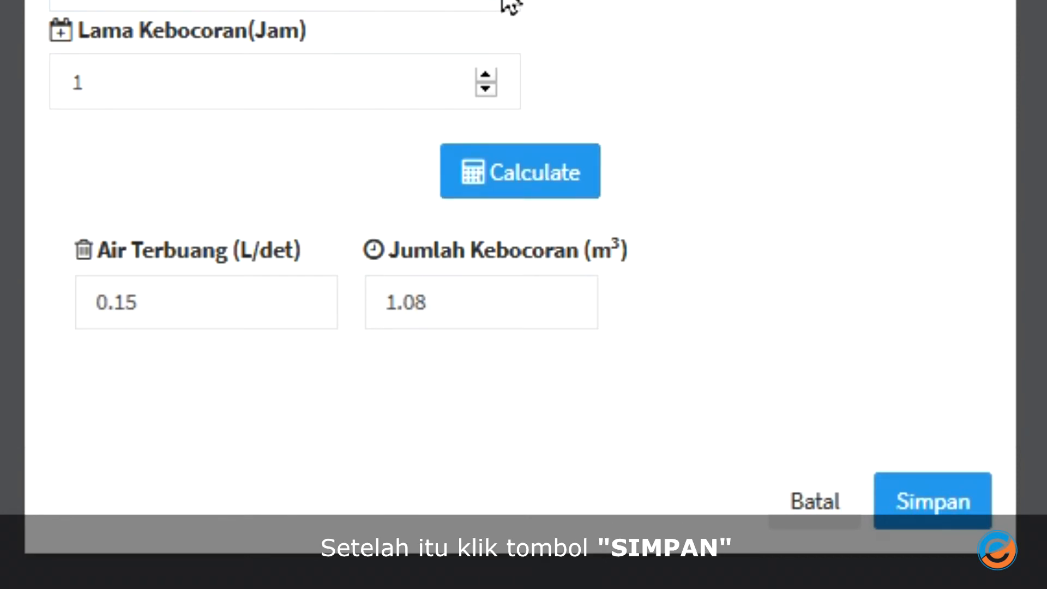
pyautogui.click(935, 506)
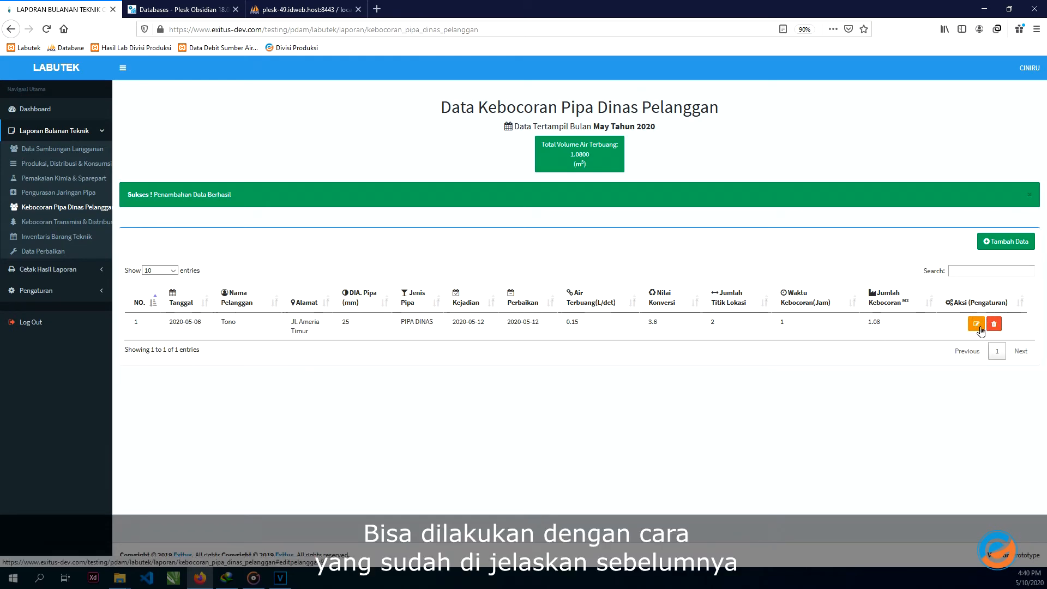
# - Re-submit the service-pipe leak record unchanged, then go to Kebocoran Transmisi & Distribusi
pyautogui.click(979, 329)
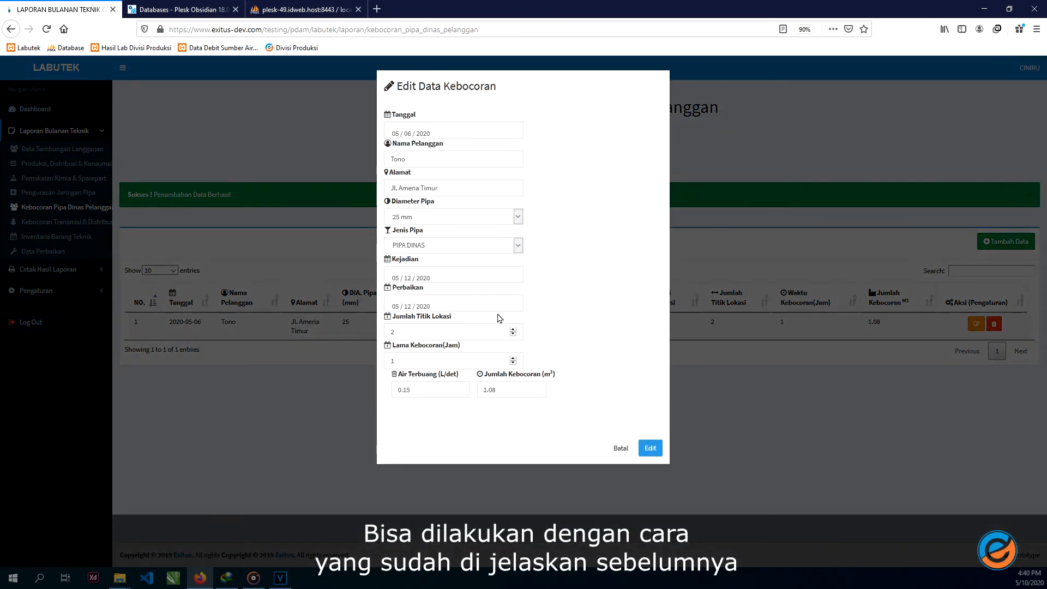
pyautogui.click(650, 448)
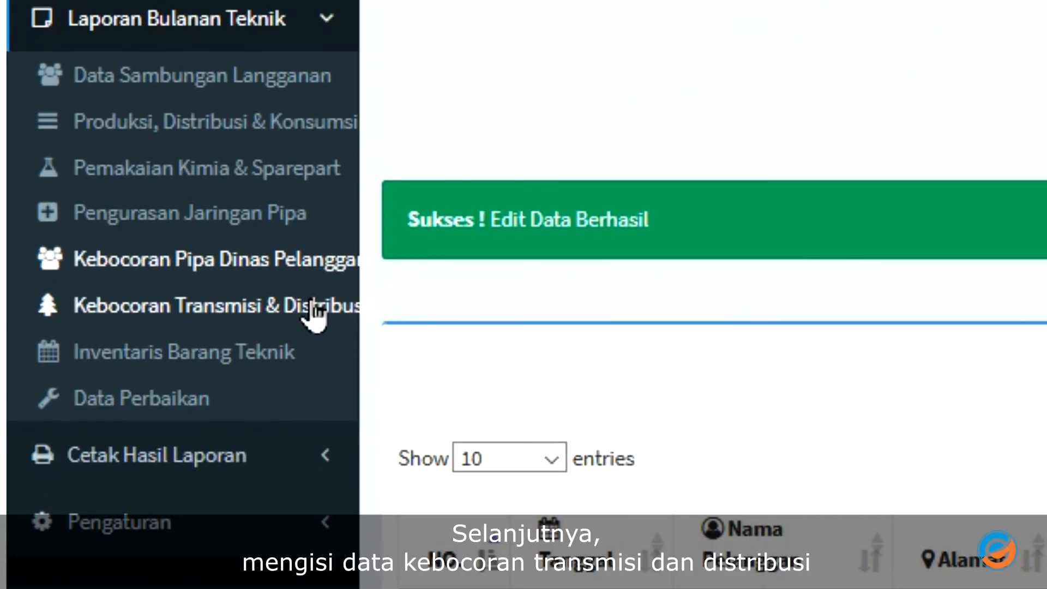
pyautogui.click(313, 313)
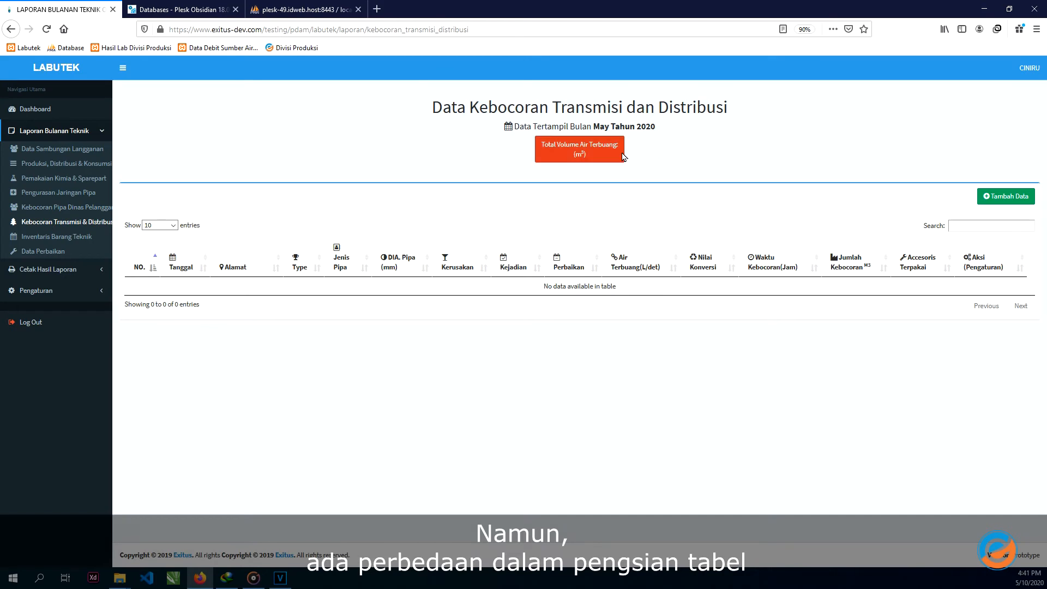
# - Start a new distribution leak record dated May 14 at Jl. Wetan Bandorasa
pyautogui.click(1021, 202)
pyautogui.click(446, 152)
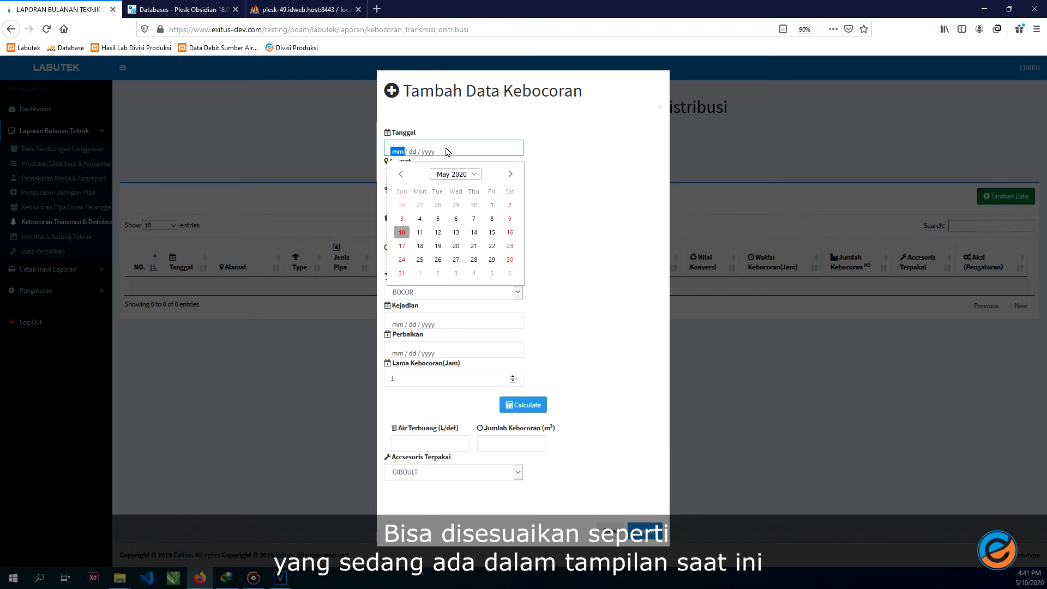
pyautogui.click(474, 233)
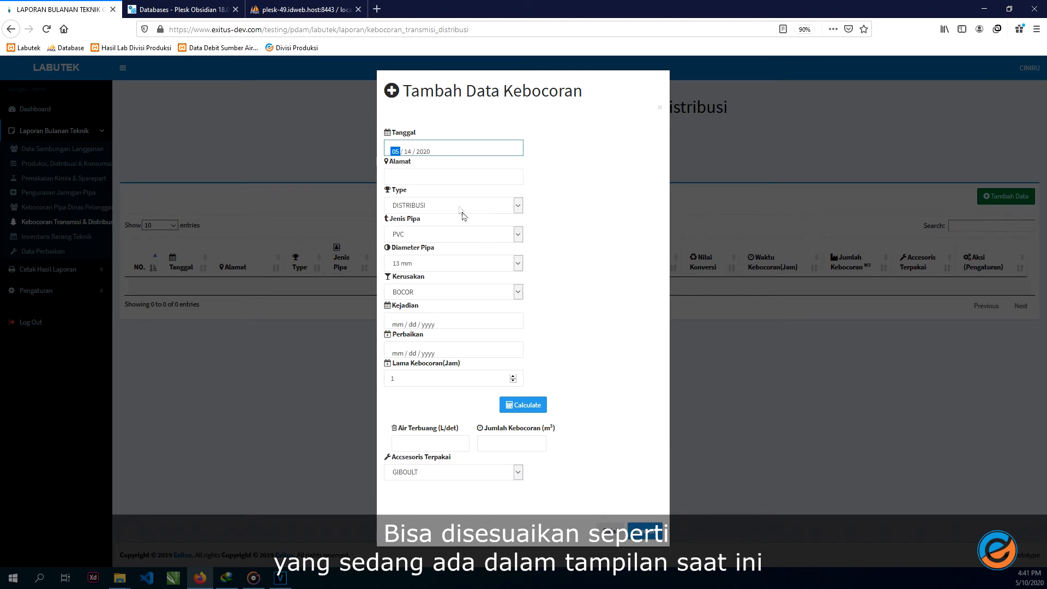
pyautogui.click(454, 176)
pyautogui.write('Jl. Wetan Bandorasa')
# - Set 25 mm diameter, PECAH damage, incident 21 May and repair 7 May, then calculate the 0.54 m³ loss
pyautogui.click(452, 263)
pyautogui.click(441, 287)
pyautogui.click(453, 291)
pyautogui.click(443, 311)
pyautogui.click(436, 323)
pyautogui.click(474, 419)
pyautogui.click(415, 353)
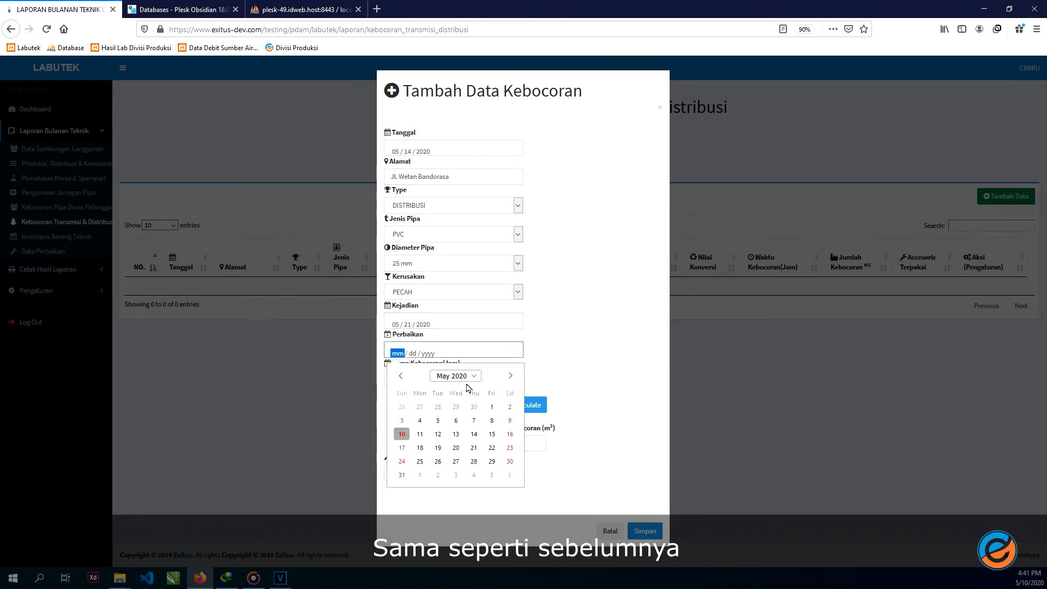
pyautogui.click(474, 420)
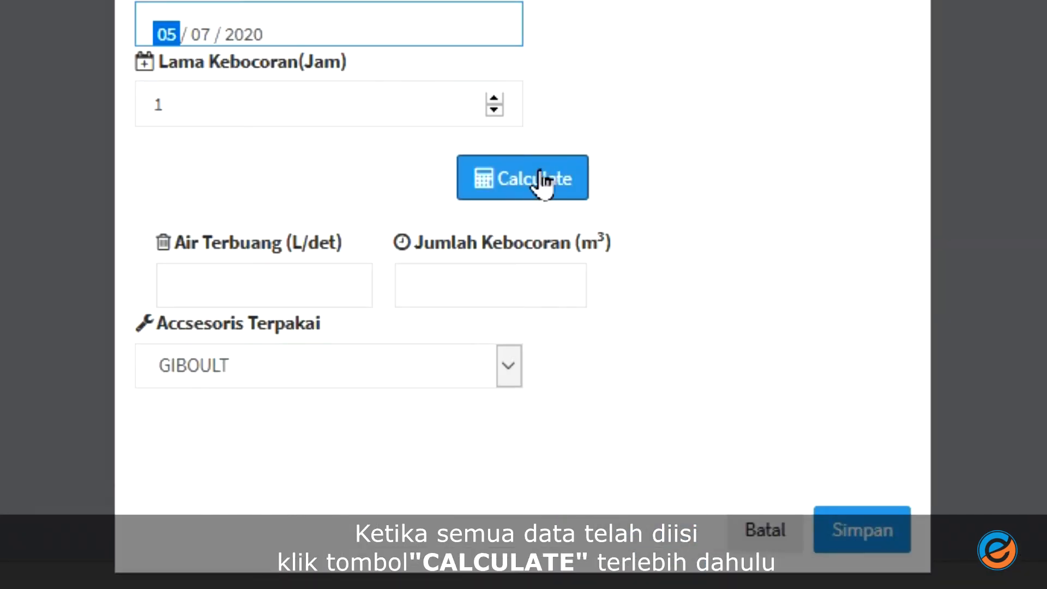
pyautogui.click(543, 182)
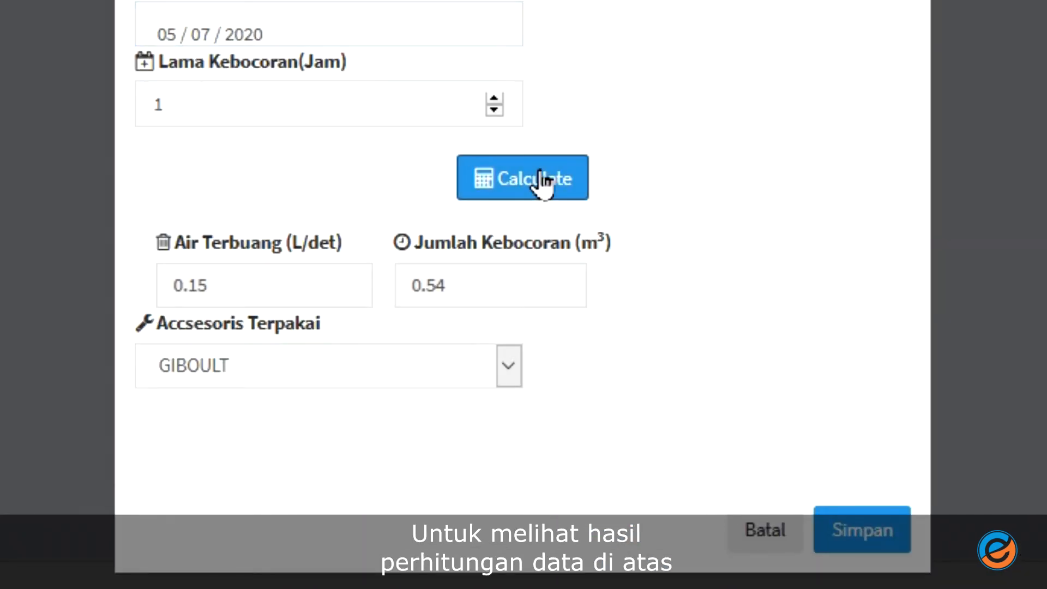
# - Choose COUPLER as the accessory used and save the leak record
pyautogui.click(493, 385)
pyautogui.click(492, 385)
pyautogui.click(493, 385)
pyautogui.click(458, 472)
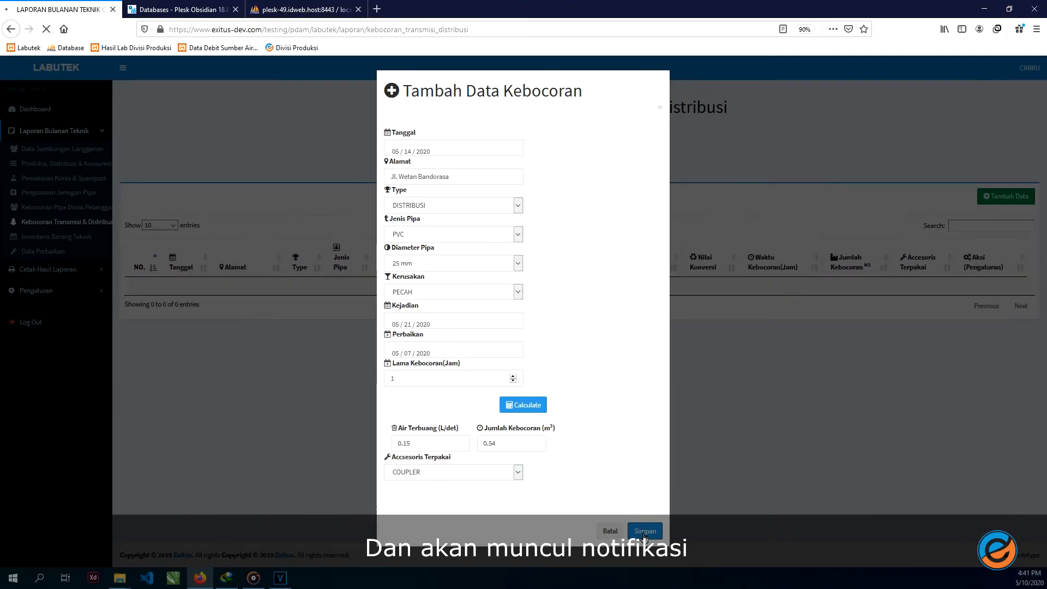
pyautogui.click(644, 531)
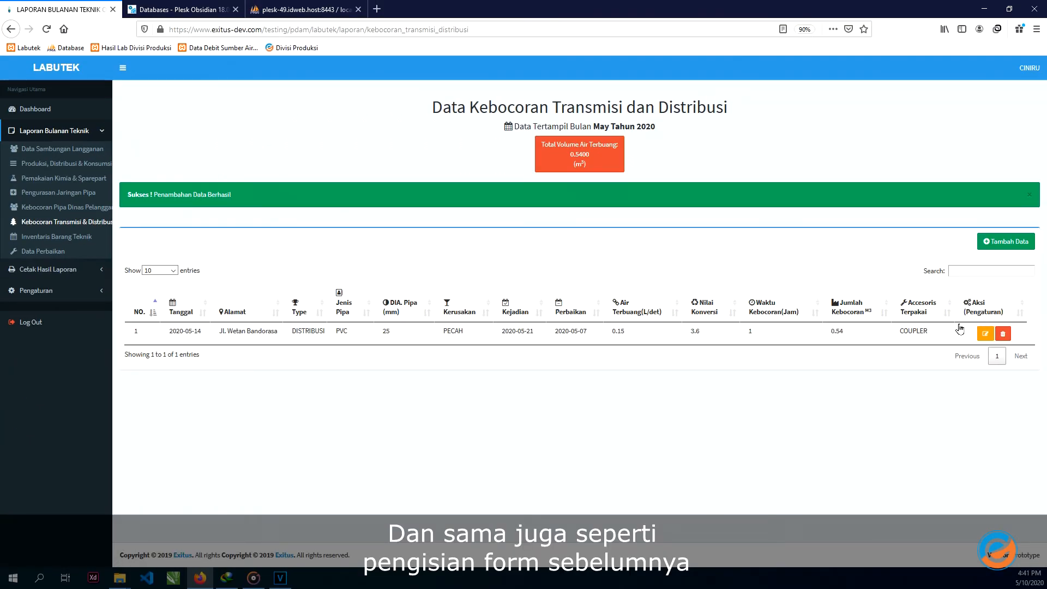
# - Open the leak record's edit, delete and add forms, cancelling each without changes
pyautogui.click(984, 333)
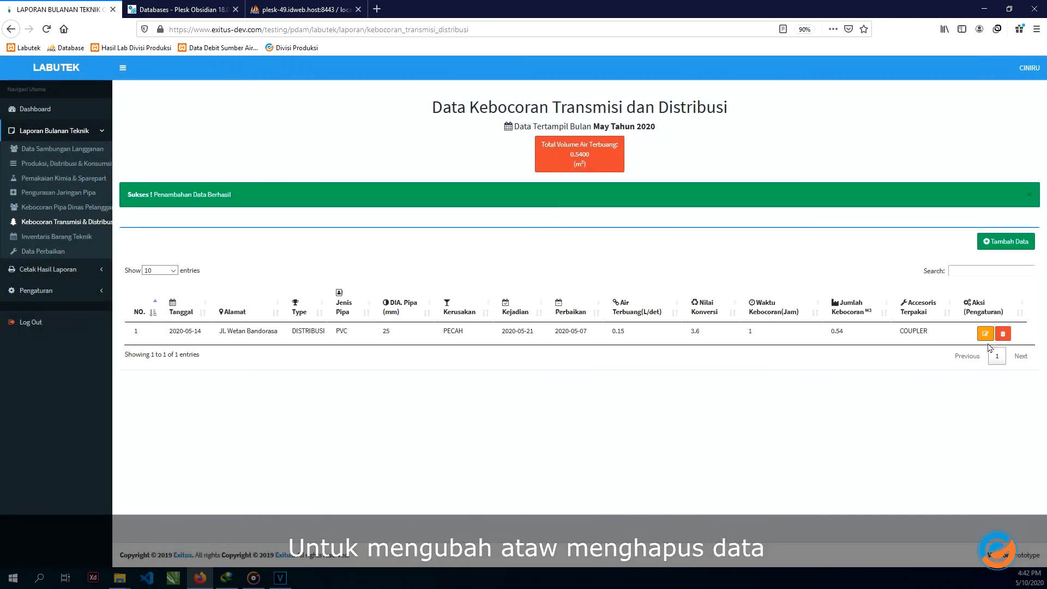
pyautogui.click(1002, 334)
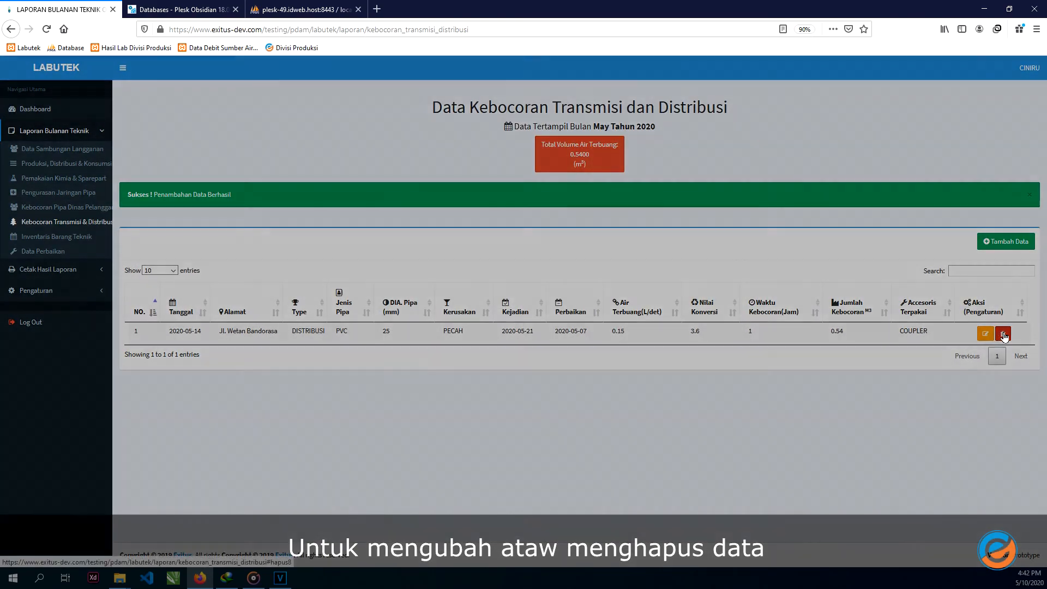
pyautogui.click(851, 429)
pyautogui.click(1005, 241)
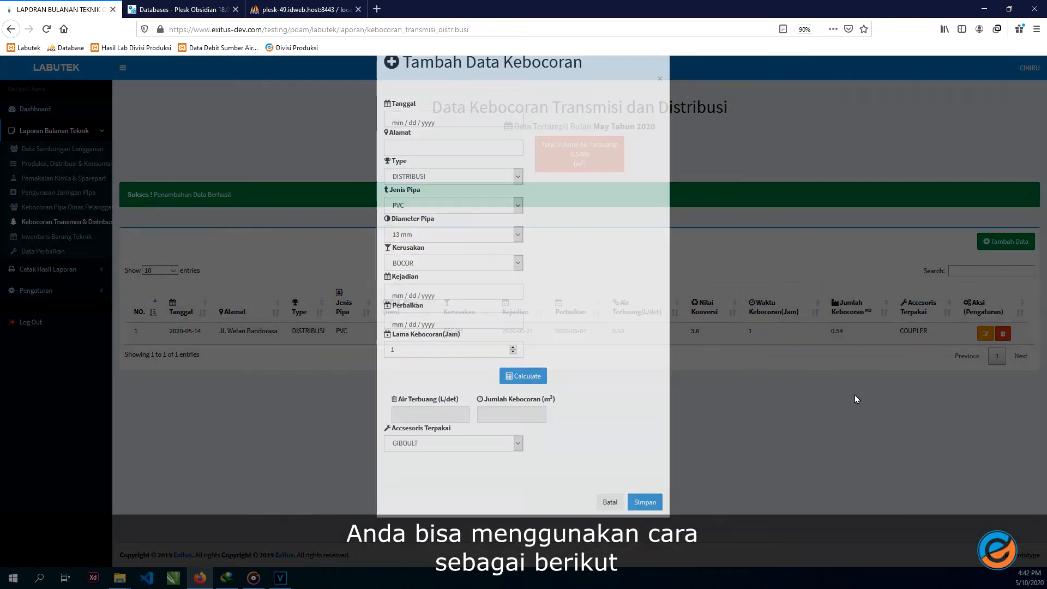
pyautogui.click(855, 395)
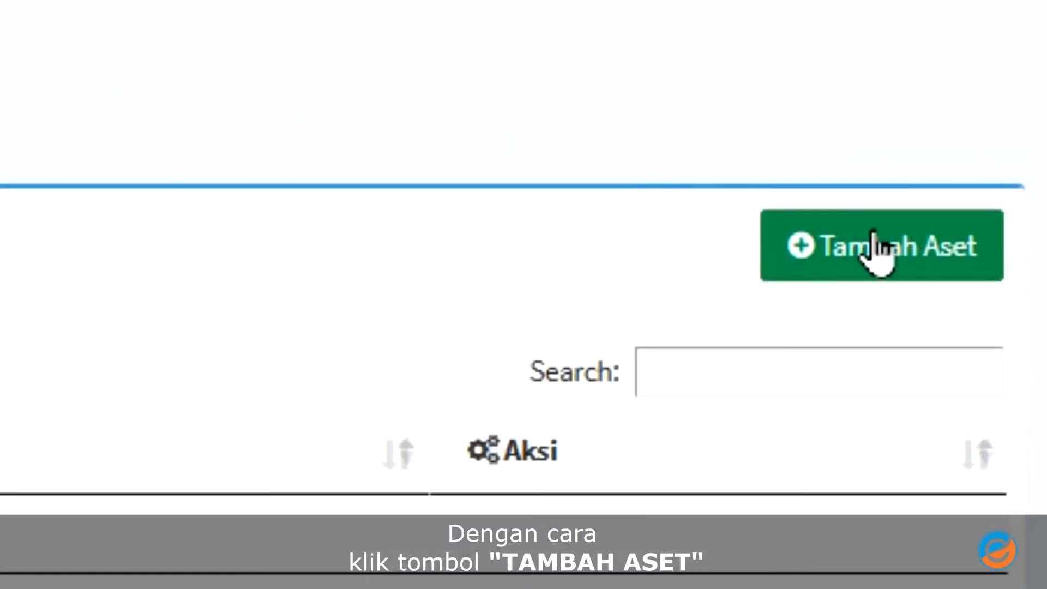
# - Save a new asset KURSI SEDANG: quantity 2, unit SET, condition BAGUS
pyautogui.click(894, 257)
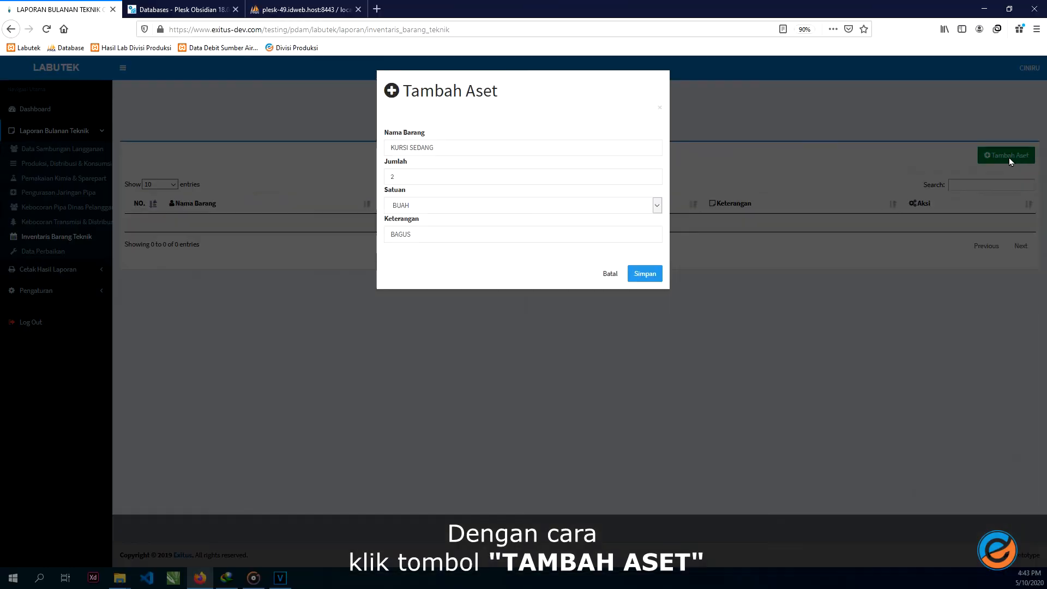
pyautogui.moveTo(435, 147); pyautogui.dragTo(412, 165)
pyautogui.click(413, 171)
pyautogui.click(431, 212)
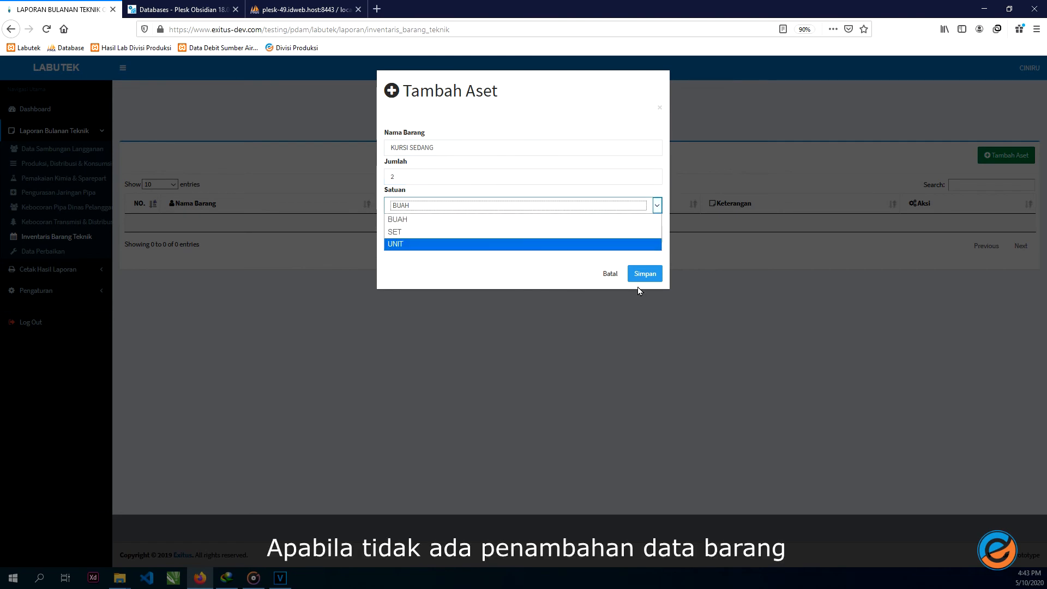
pyautogui.click(610, 231)
pyautogui.click(642, 273)
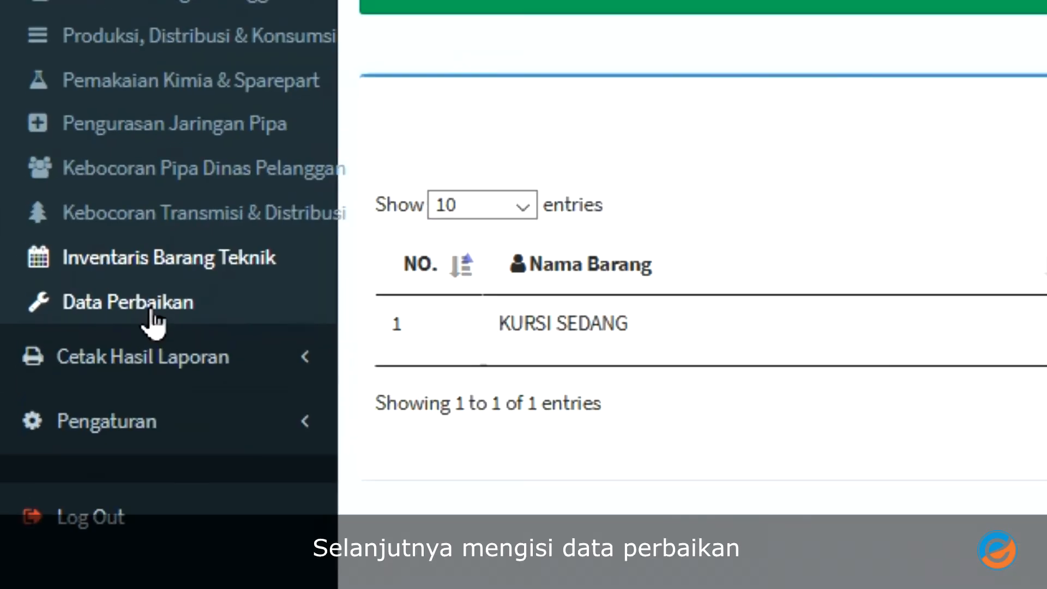
# - Open Data Perbaikan for May 2020 and highlight its auto-filled unaccountable leakage section
pyautogui.click(152, 310)
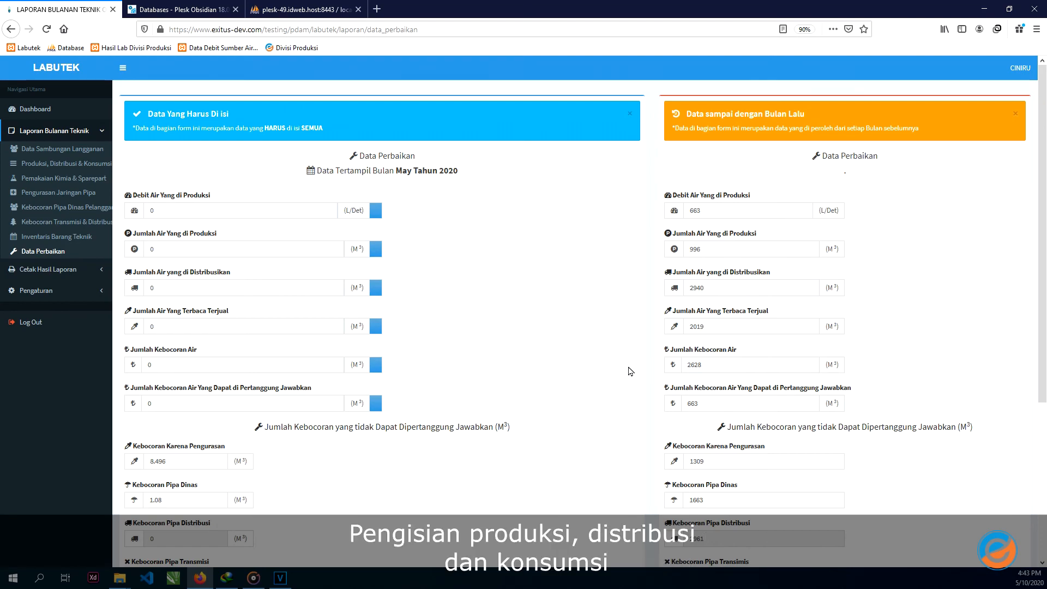
pyautogui.scroll(-4, 490, 403)
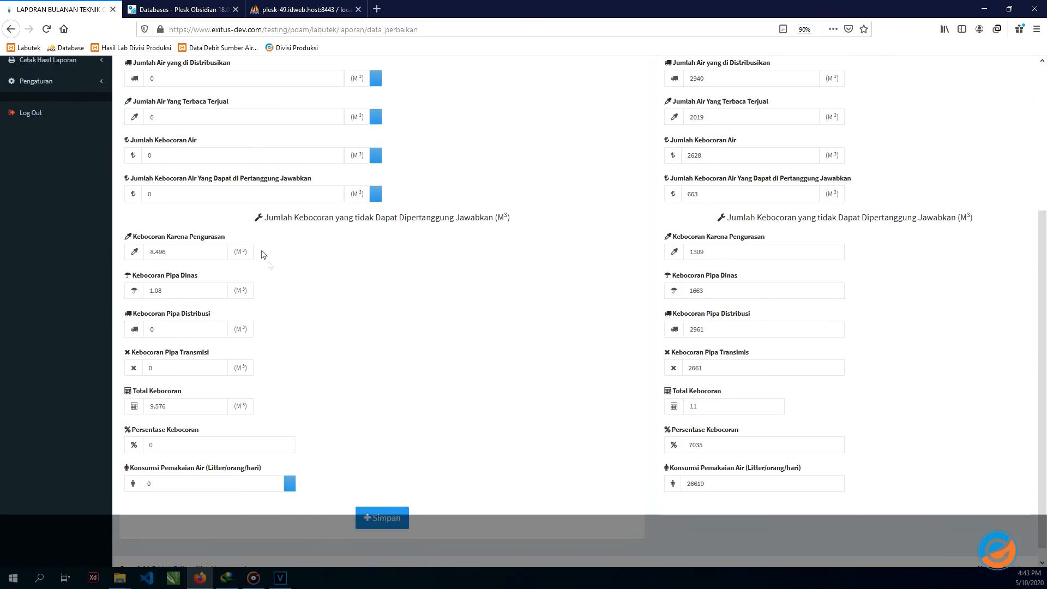
pyautogui.moveTo(262, 219); pyautogui.dragTo(469, 219)
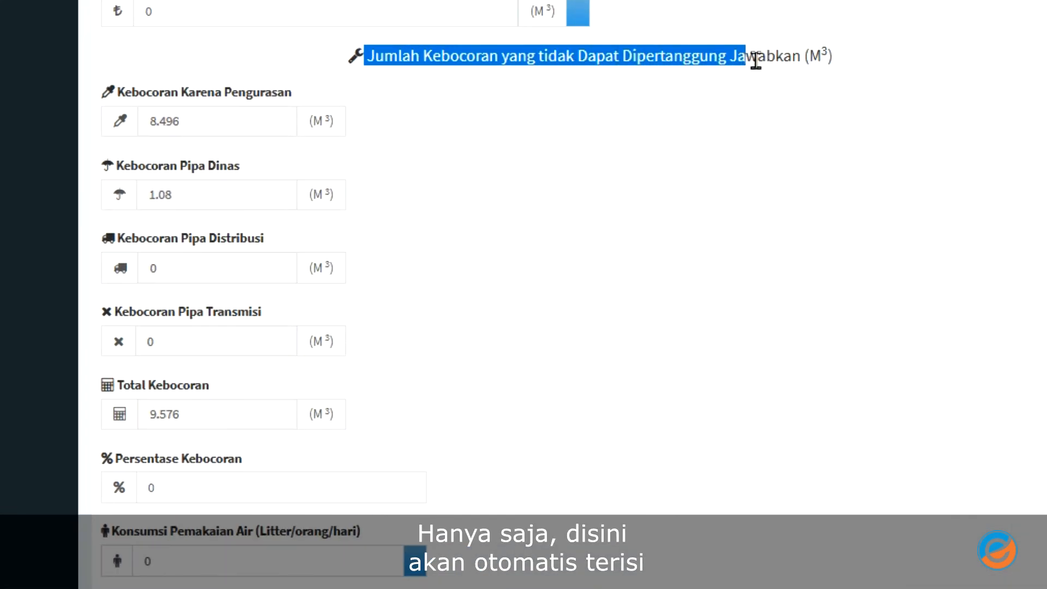
pyautogui.moveTo(756, 61); pyautogui.dragTo(809, 60)
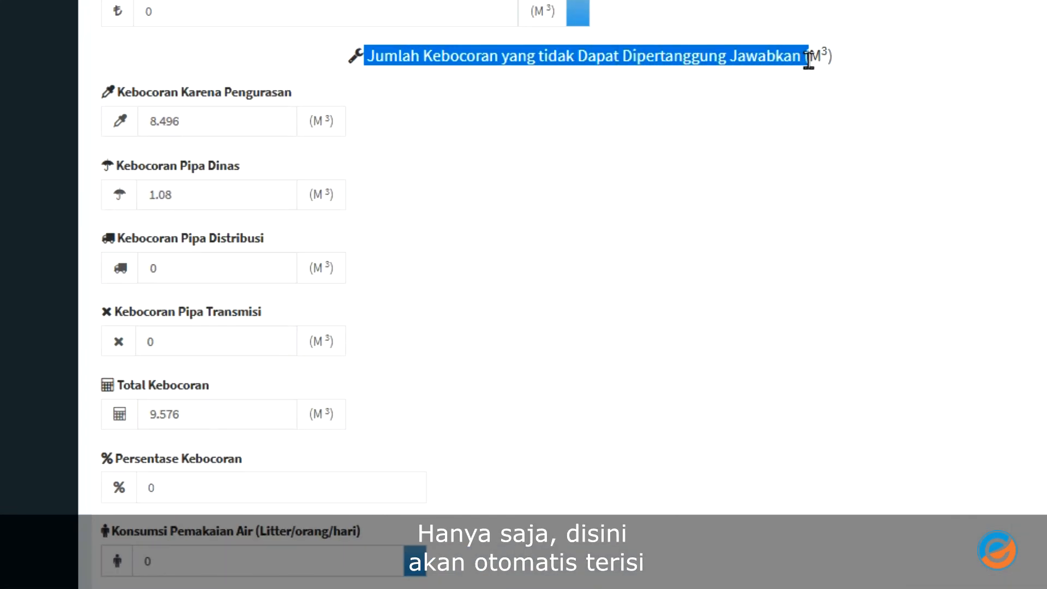
pyautogui.click(669, 206)
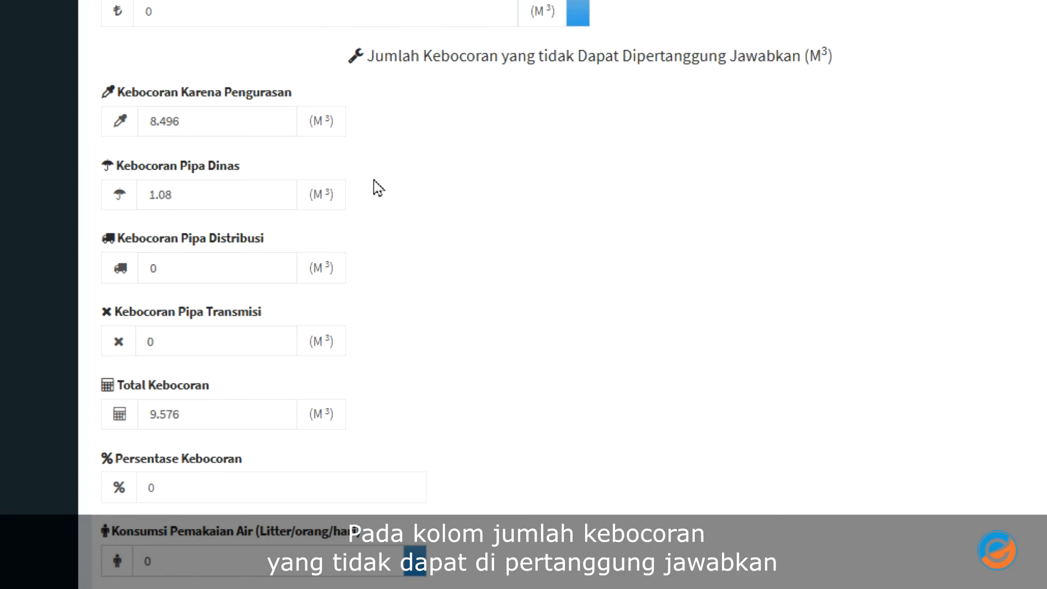
pyautogui.moveTo(87, 97); pyautogui.dragTo(332, 411)
pyautogui.click(463, 358)
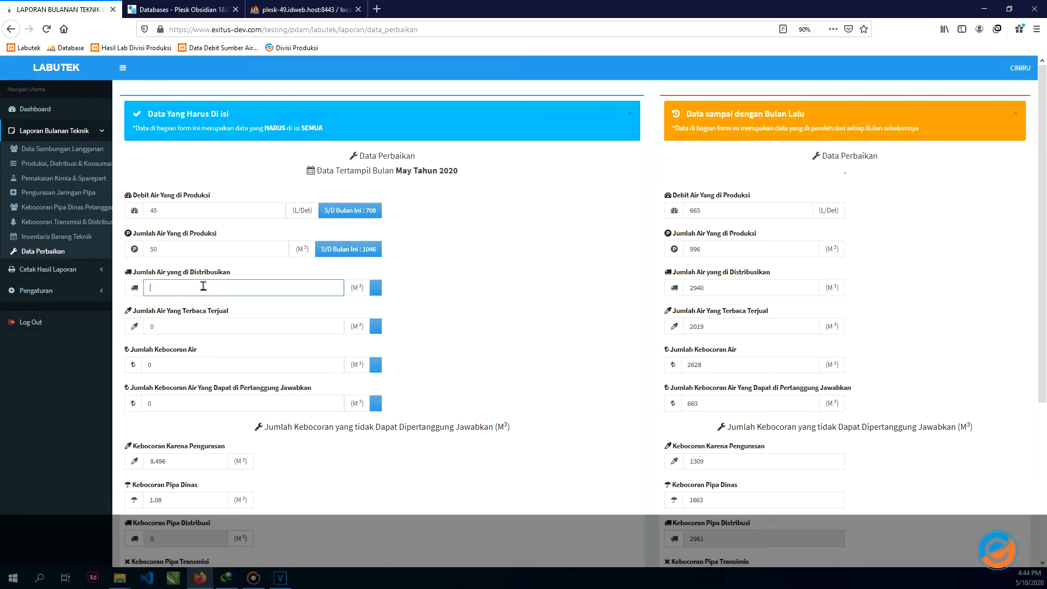
# - Enter 20 m³ water sold, 50 leak percentage and 3 consumption in Data Perbaikan
pyautogui.click(209, 334)
pyautogui.press('BackSpace')
pyautogui.write('20')
pyautogui.click(191, 364)
pyautogui.click(172, 404)
pyautogui.scroll(-4, 182, 432)
pyautogui.click(213, 442)
pyautogui.press('BackSpace')
pyautogui.write('50')
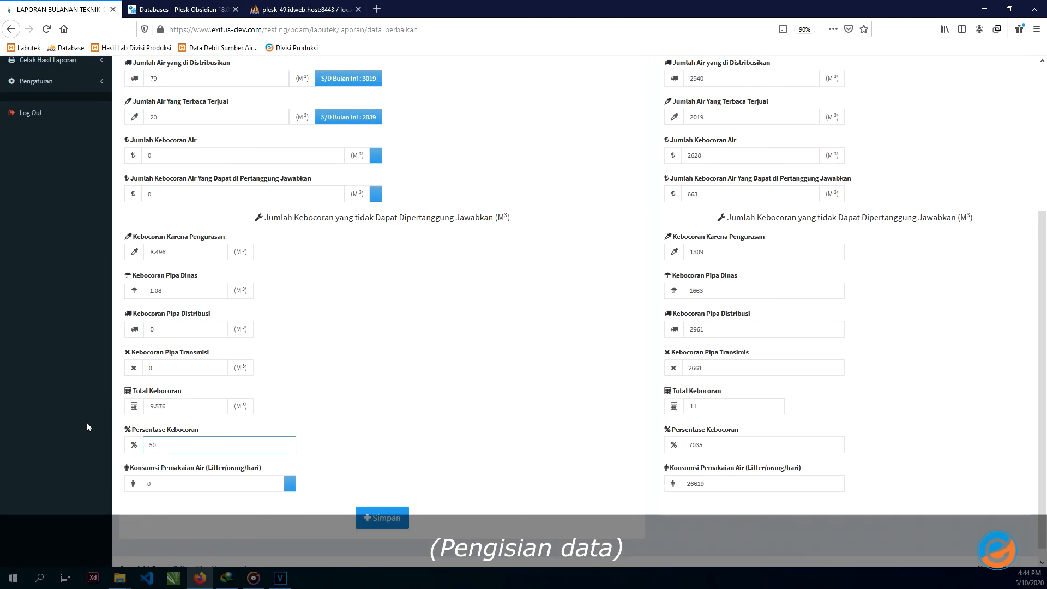
pyautogui.press('Tab')
pyautogui.write('3')
pyautogui.click(463, 367)
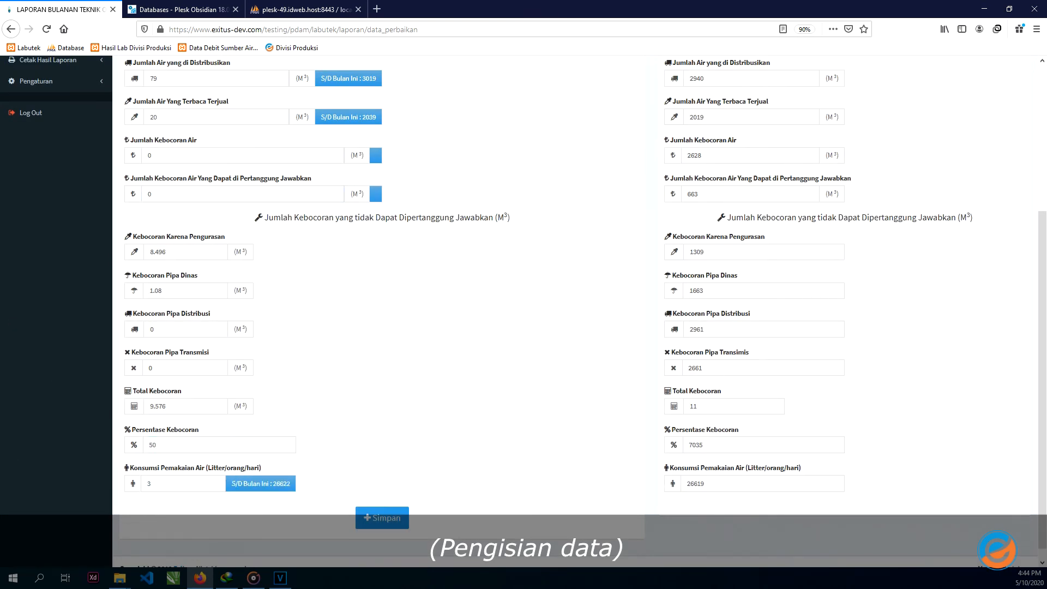
# - Save the May 2020 repair data and highlight the success confirmation message
pyautogui.click(280, 578)
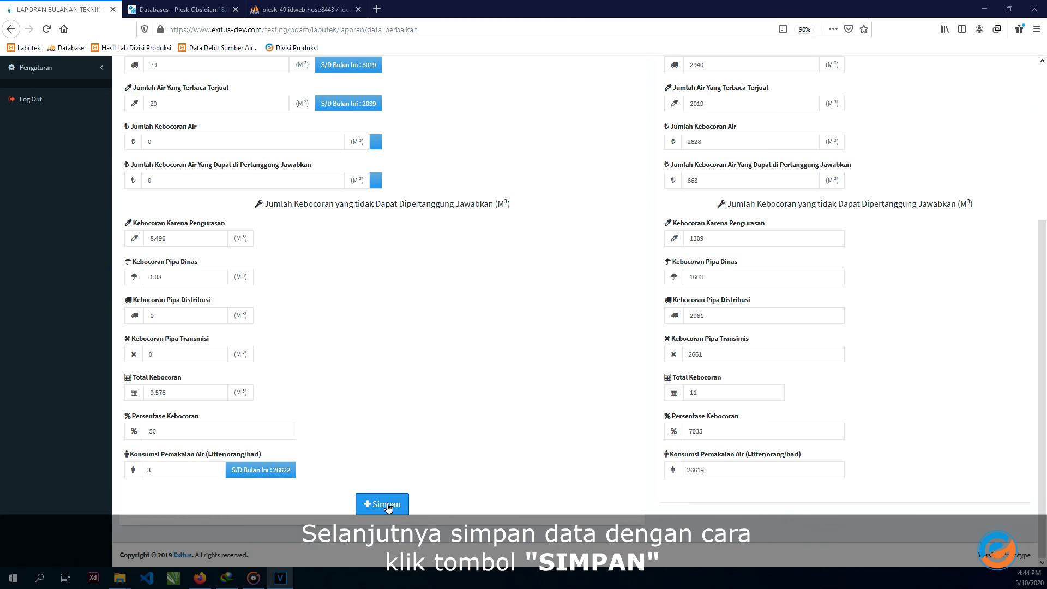
pyautogui.click(388, 506)
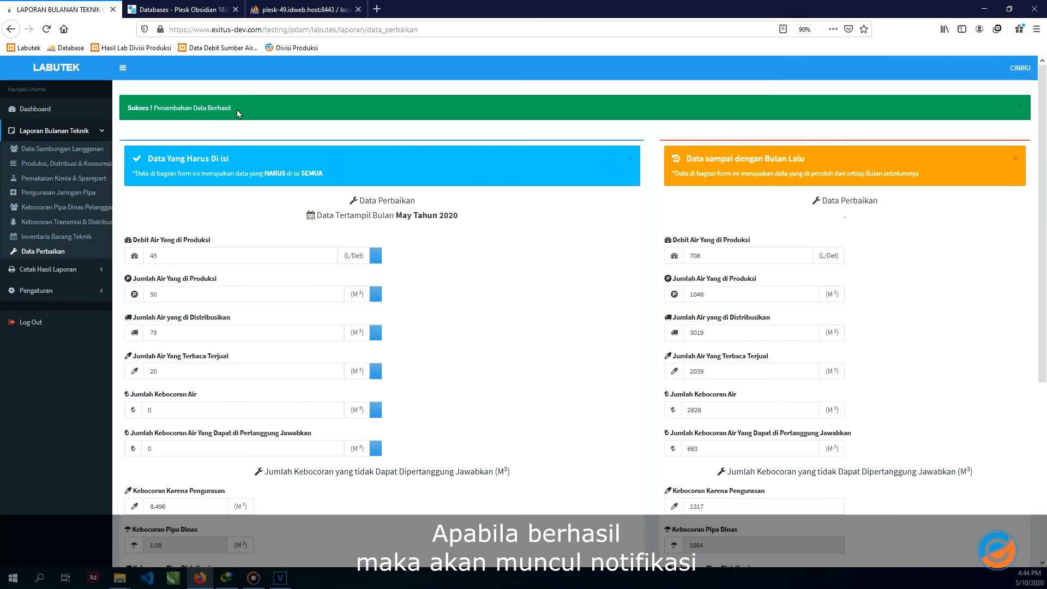
pyautogui.moveTo(234, 108); pyautogui.dragTo(186, 118)
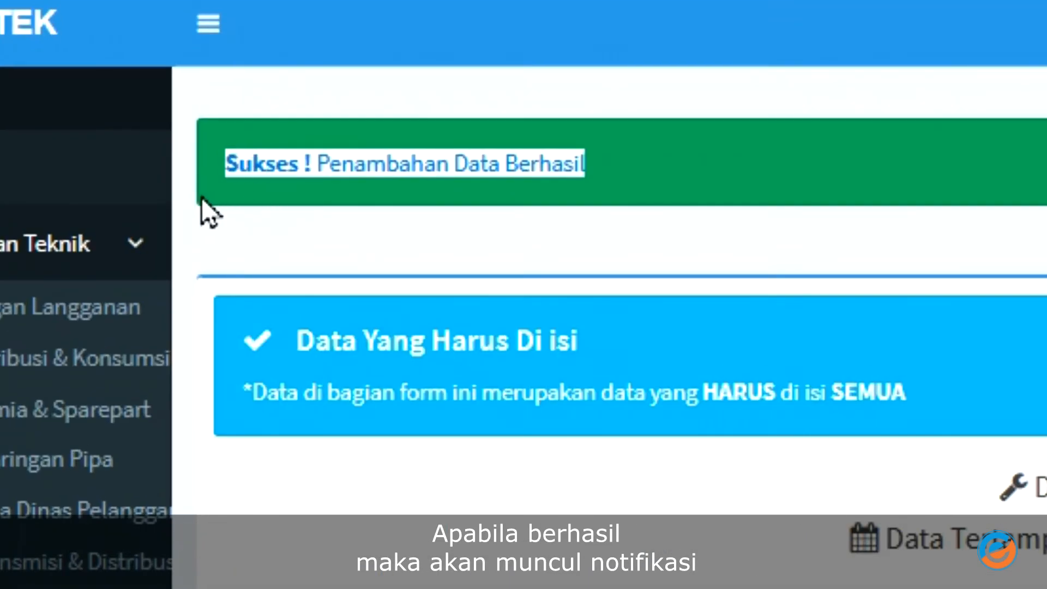
pyautogui.moveTo(431, 203); pyautogui.dragTo(185, 237)
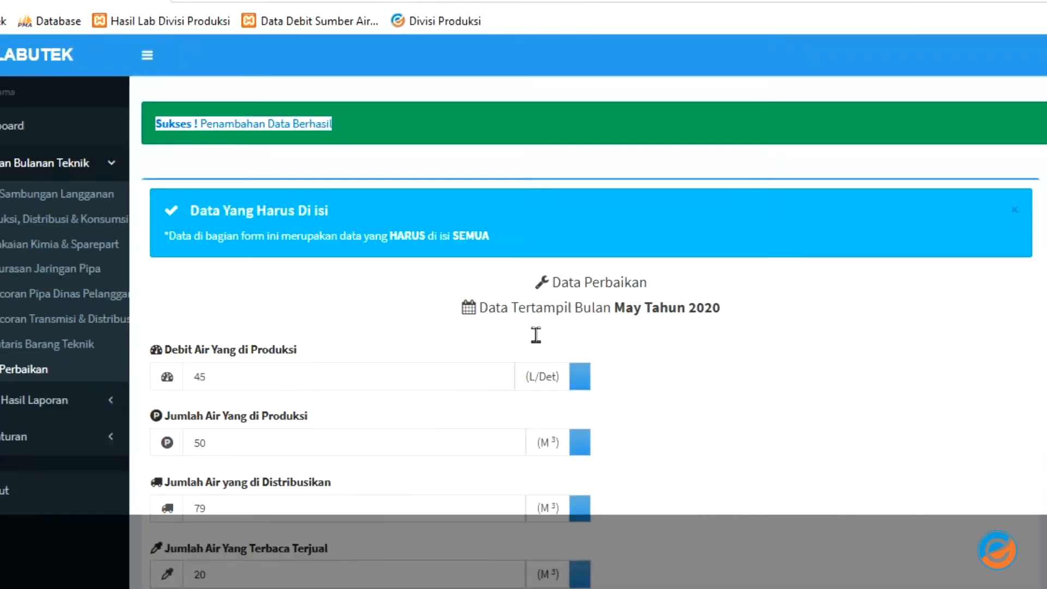
pyautogui.scroll(-4, 233, 246)
pyautogui.scroll(4, 234, 245)
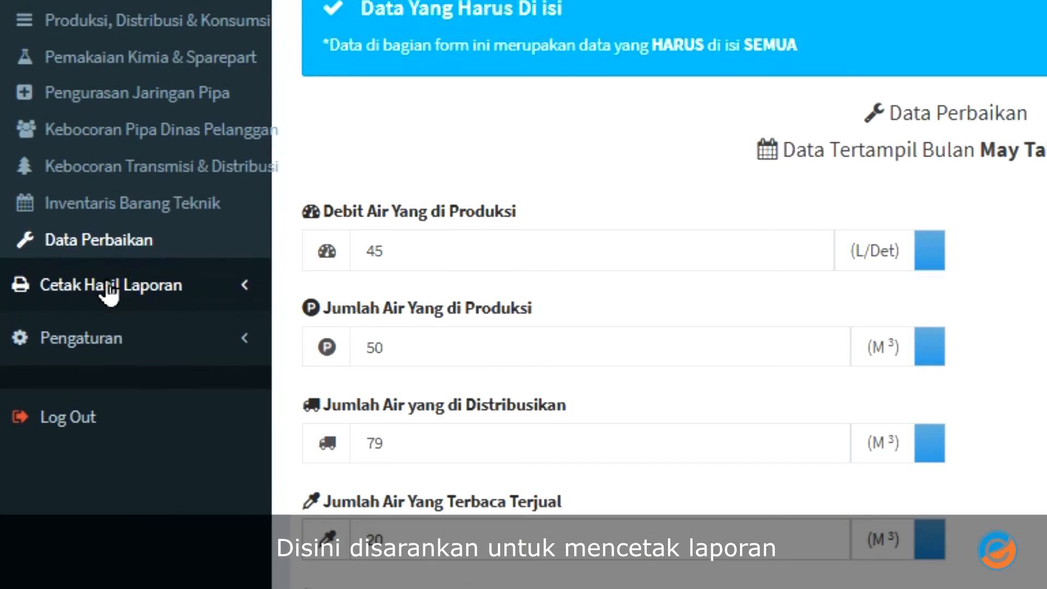
# - Expand Cetak Hasil Laporan and bring up the Excel monthly report form
pyautogui.click(114, 284)
pyautogui.scroll(-3, 105, 284)
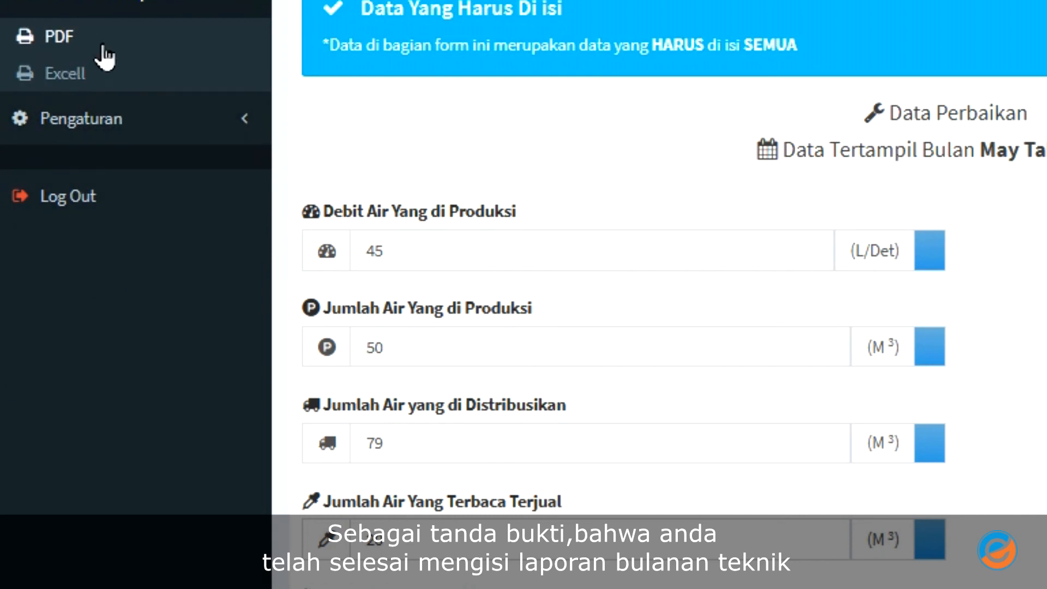
pyautogui.click(107, 46)
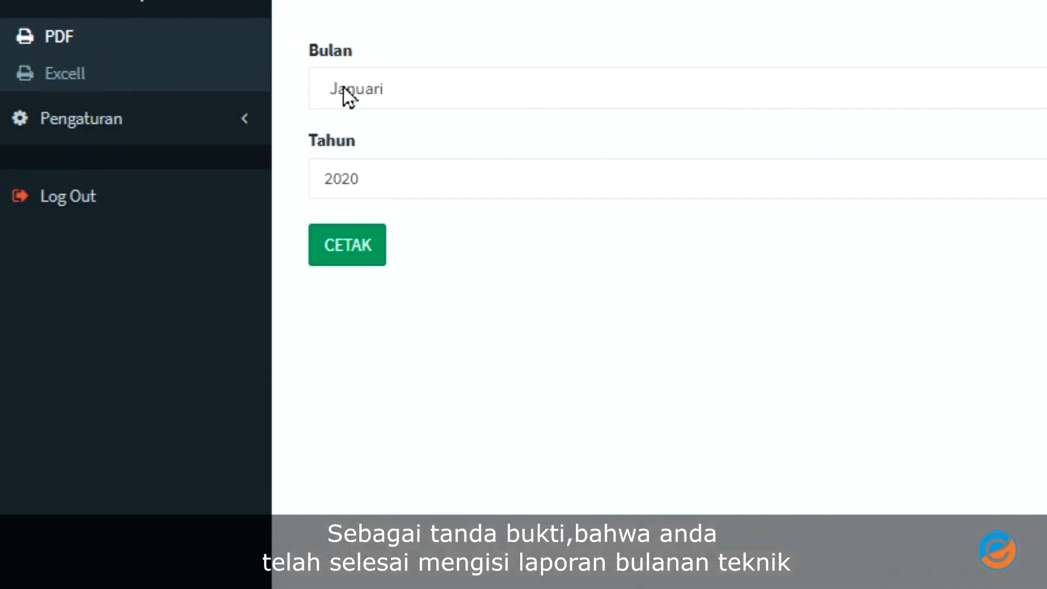
pyautogui.click(85, 74)
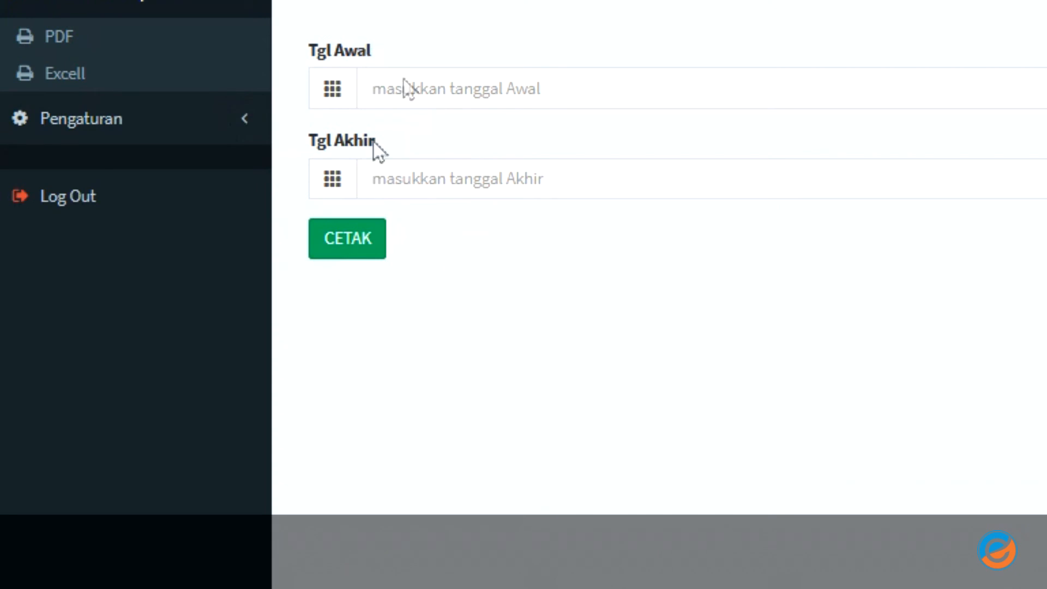
# - Set Tgl Awal to 2020-05-21 and Tgl Akhir to 2020-05-06, then return to Dashboard
pyautogui.click(692, 93)
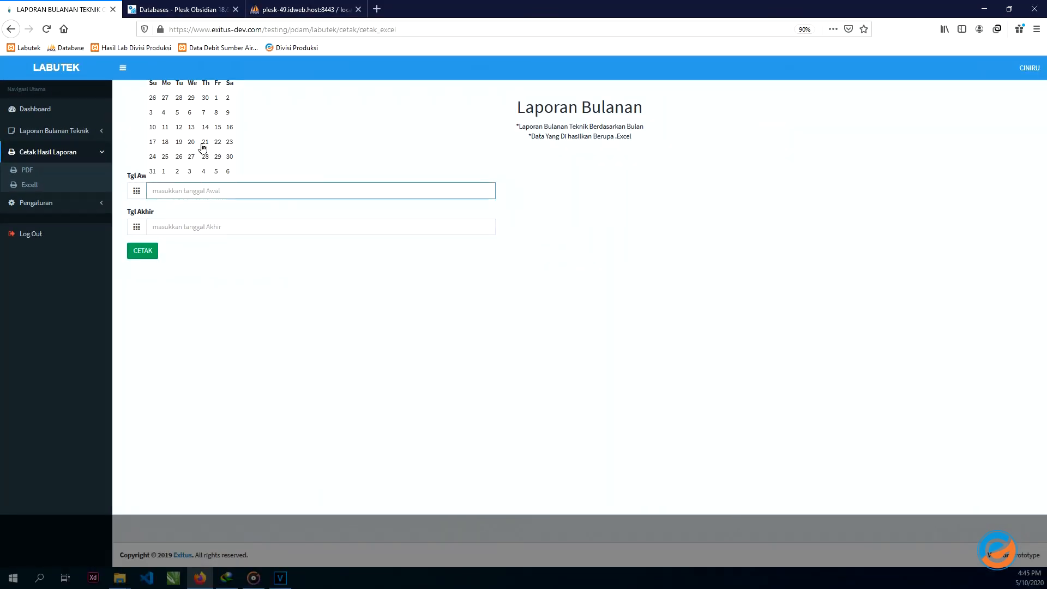
pyautogui.click(204, 142)
pyautogui.click(215, 227)
pyautogui.click(190, 149)
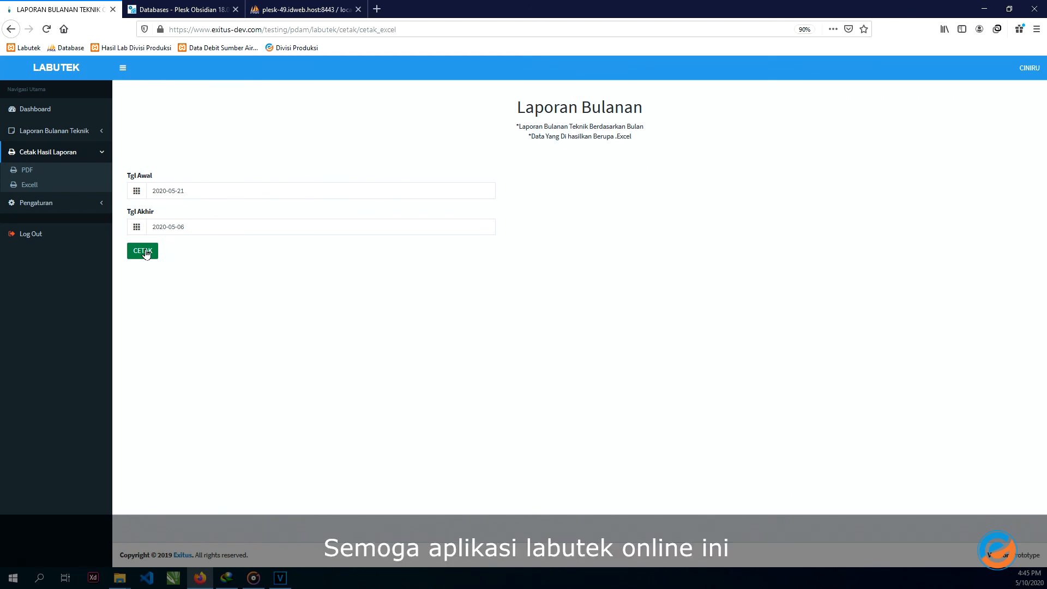
pyautogui.click(63, 116)
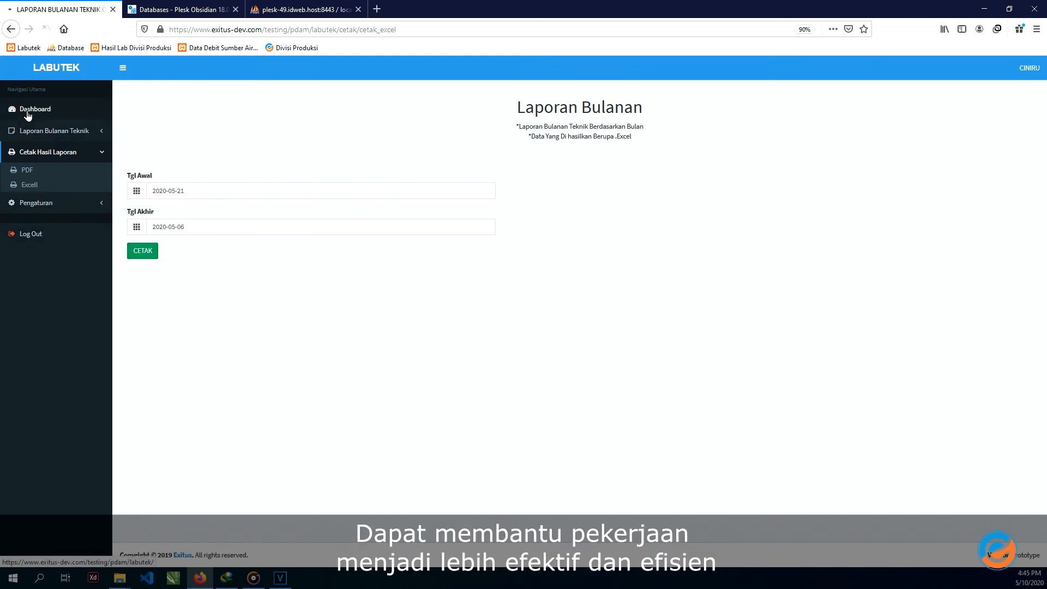